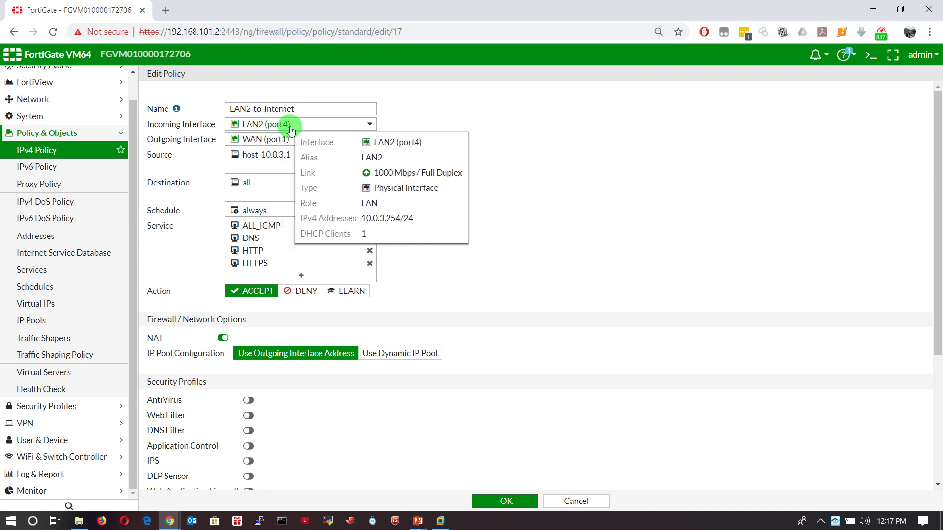
- Show the source address choices on the LAN2-to-Internet policy (port4 to port1)
mouse_move(269, 141)
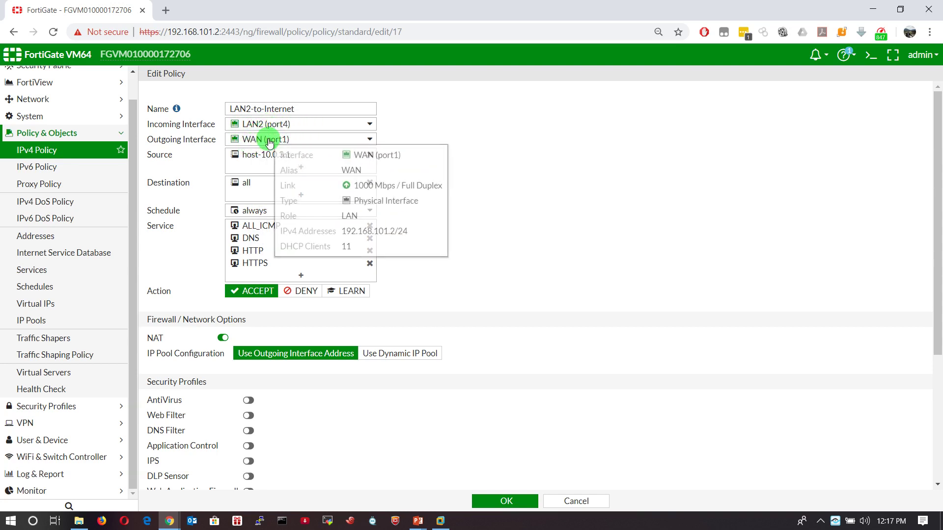
left_click(289, 156)
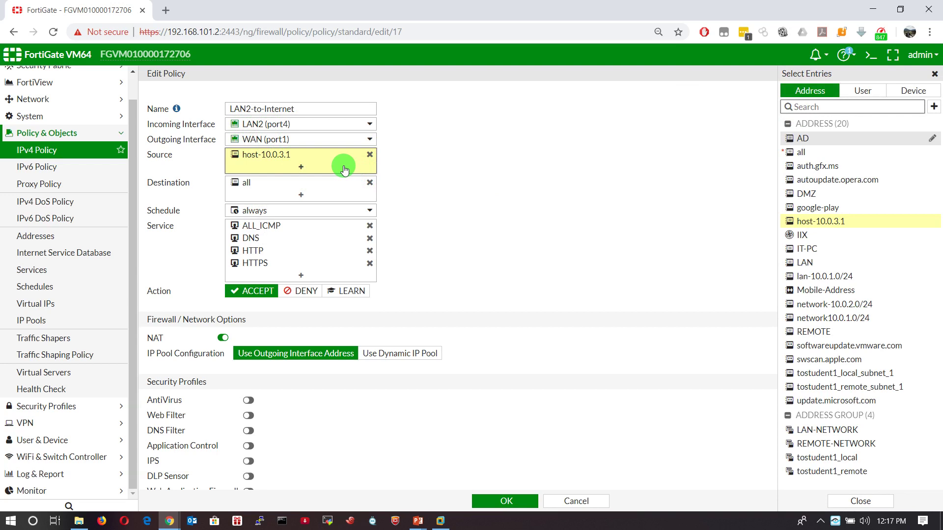
- Review the policy's destination addresses and security profiles, then return to the IPv4 policy list unsaved
left_click(322, 196)
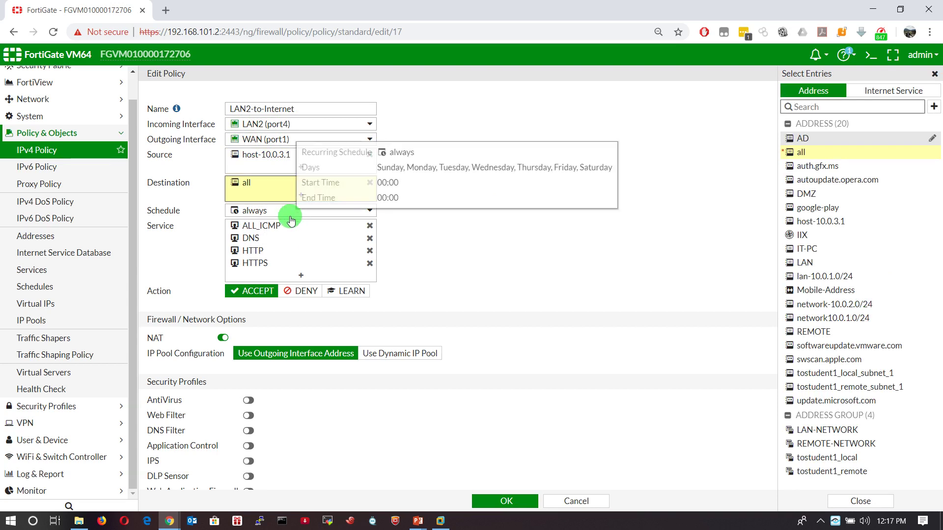
mouse_move(309, 240)
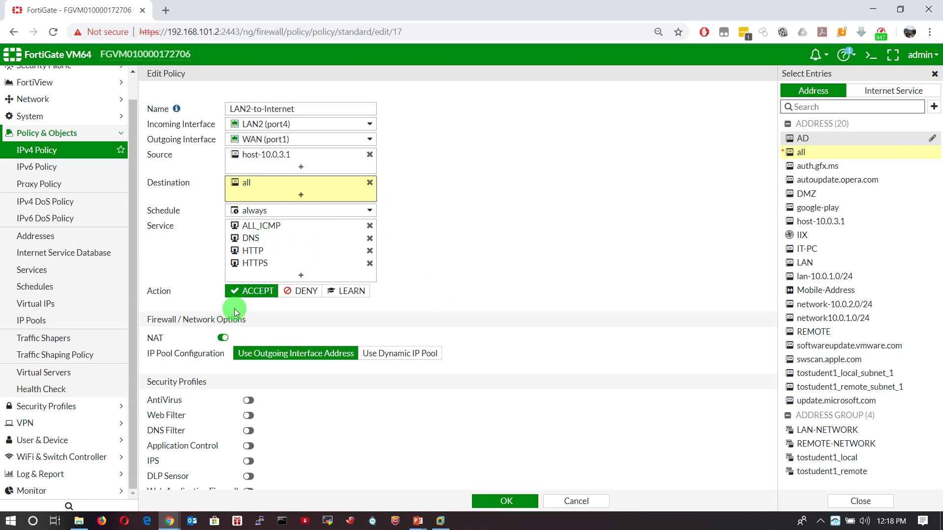
scroll(228, 300, "down", 1)
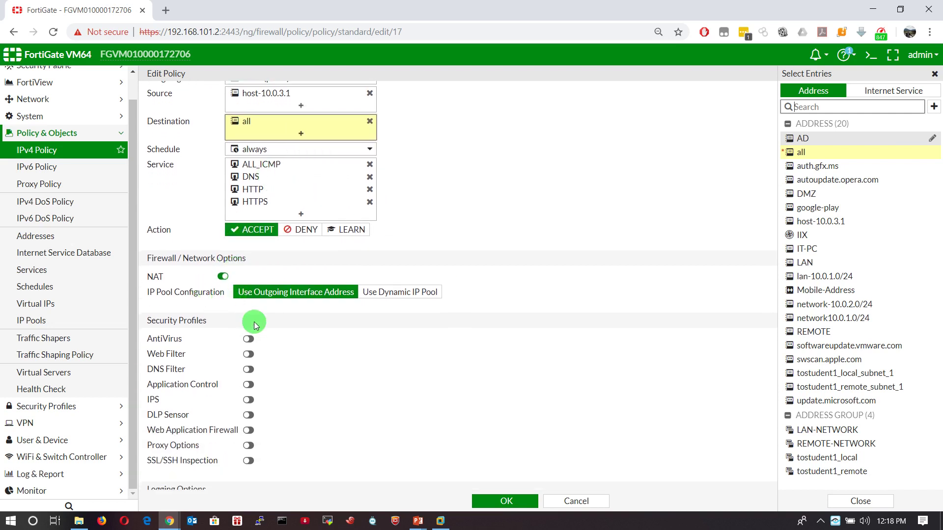
scroll(290, 378, "down", 3)
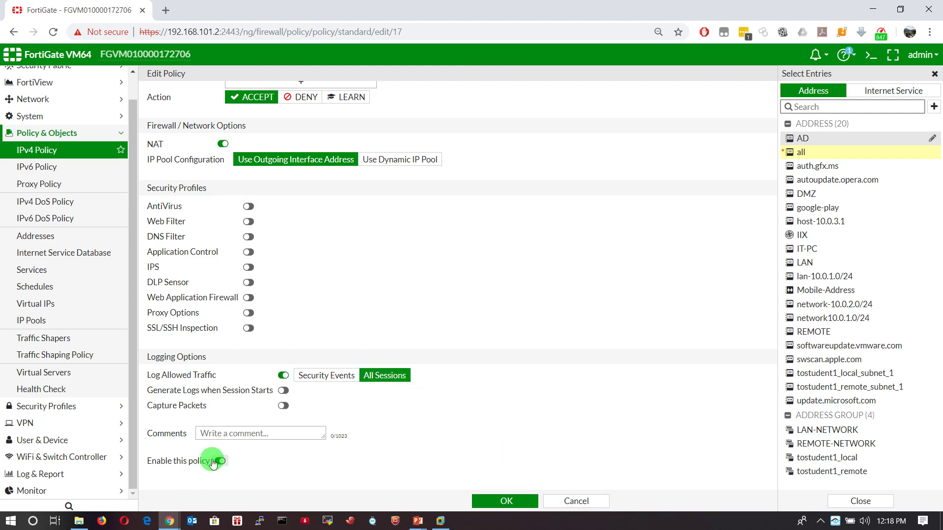
left_click(42, 150)
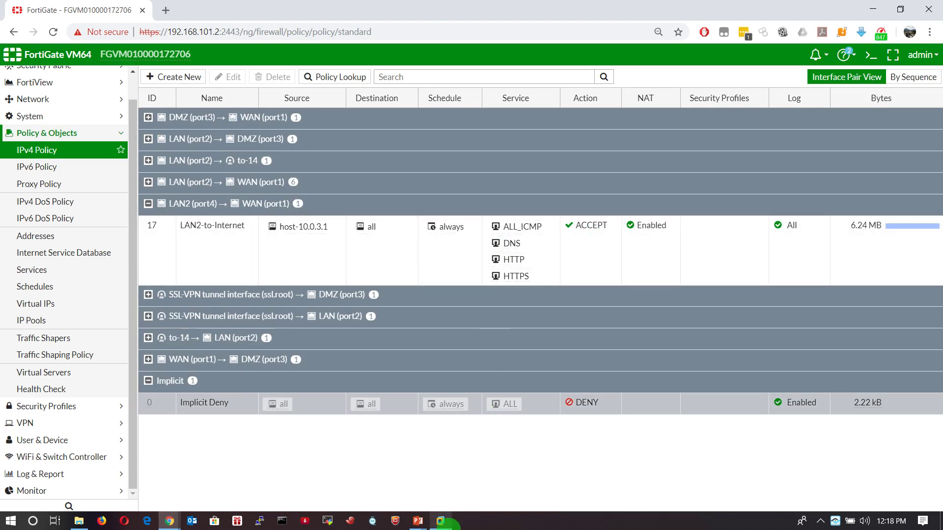
left_click(440, 521)
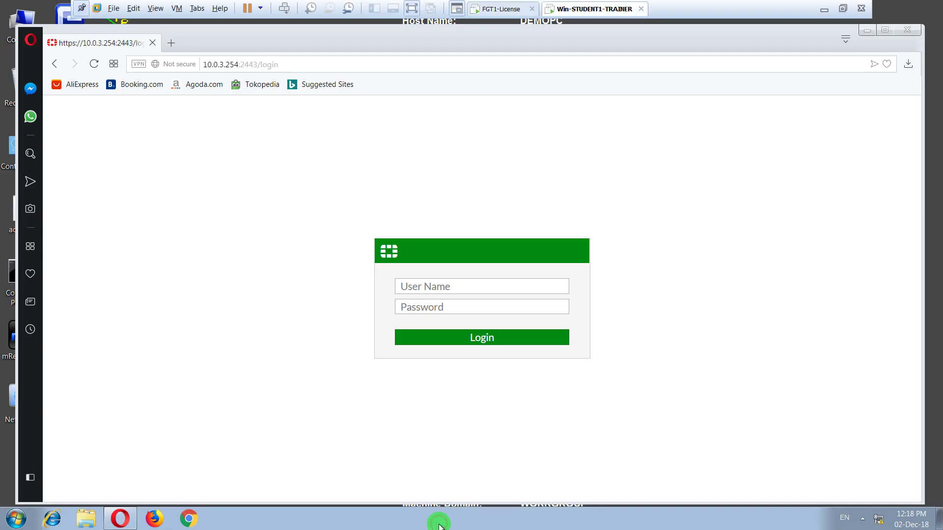
left_click(172, 42)
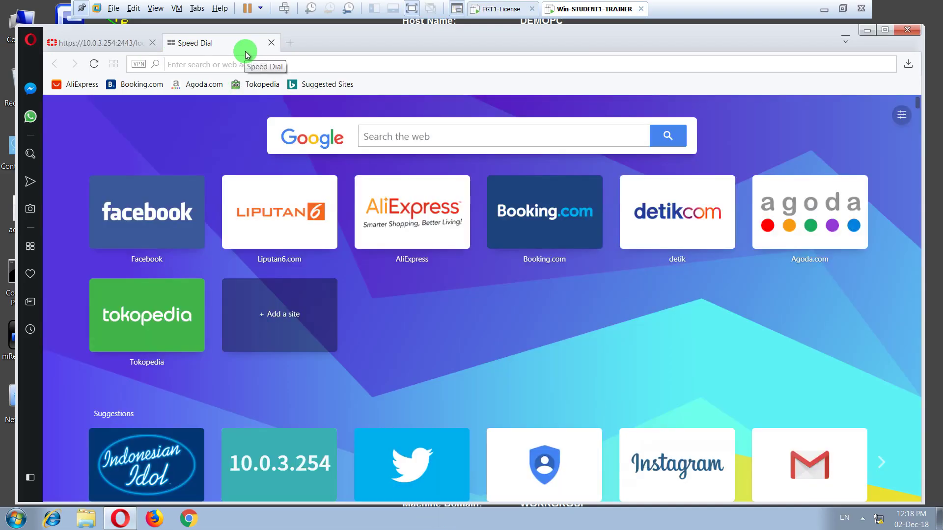
type("www.facebook.com")
key("Return")
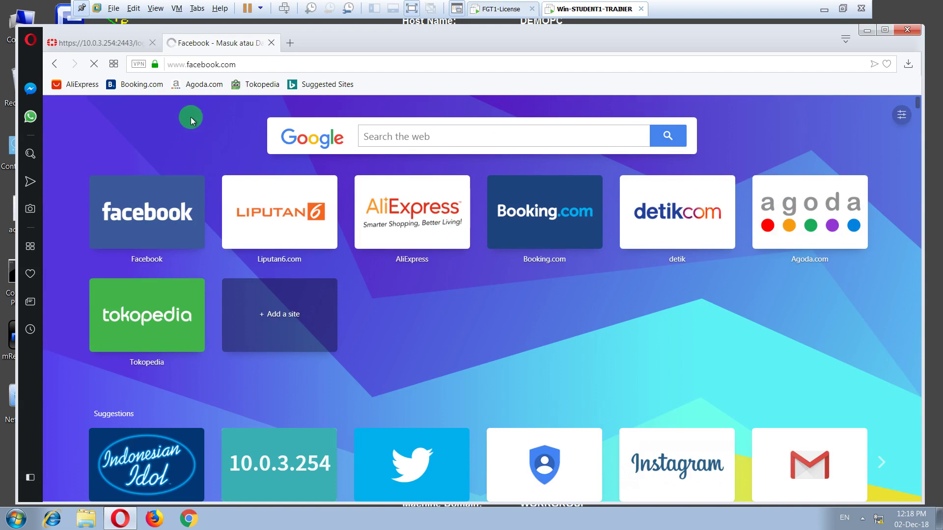
- Load twitter.com in another tab and confirm the Facebook page loaded
left_click(291, 40)
type("twitter.com")
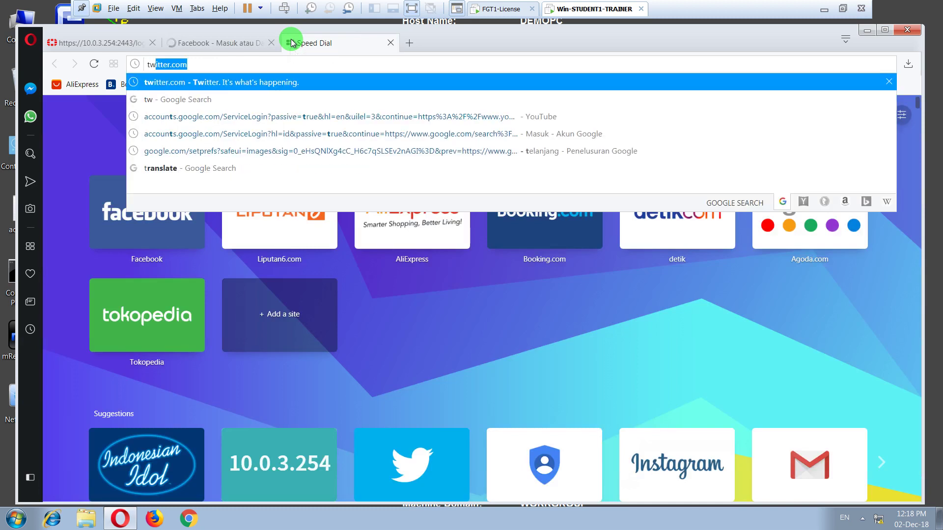
key("Return")
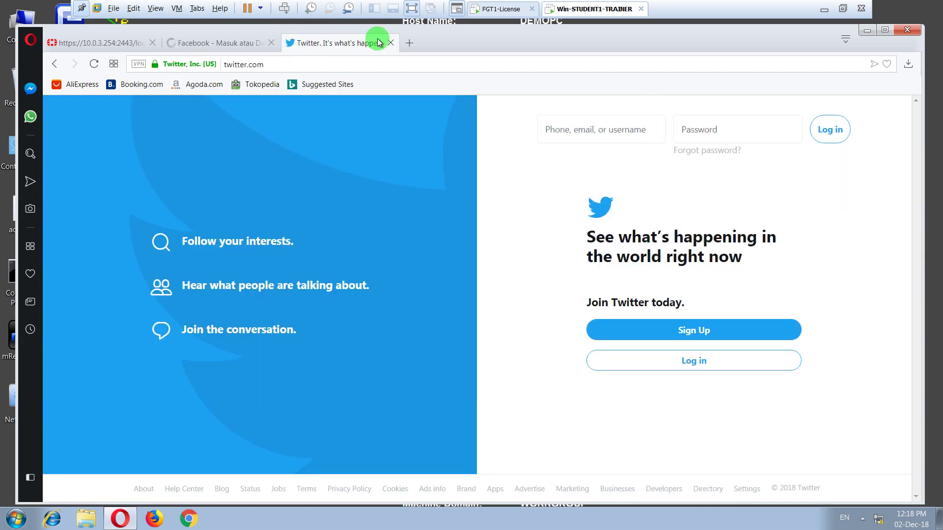
left_click(224, 43)
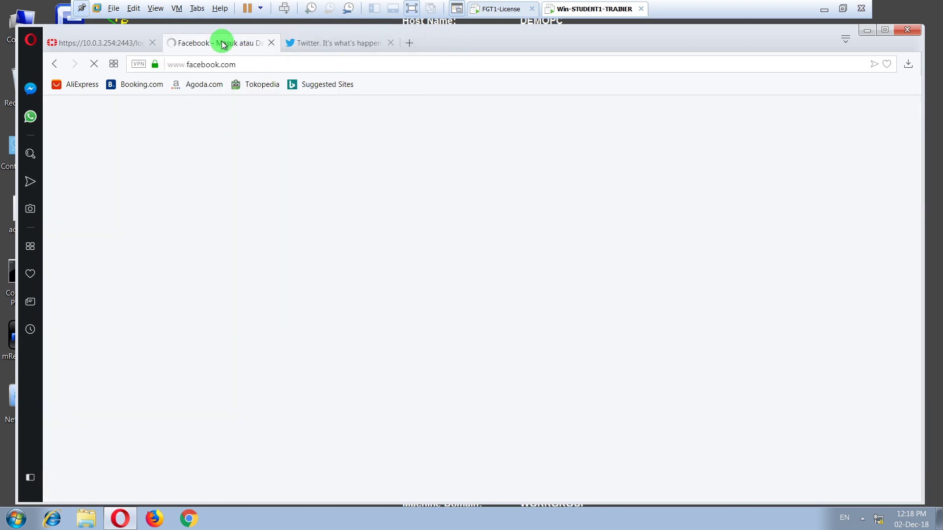
- Load instagram.com in a third tab, recheck Facebook, then return to the FortiGate login tab
left_click(404, 45)
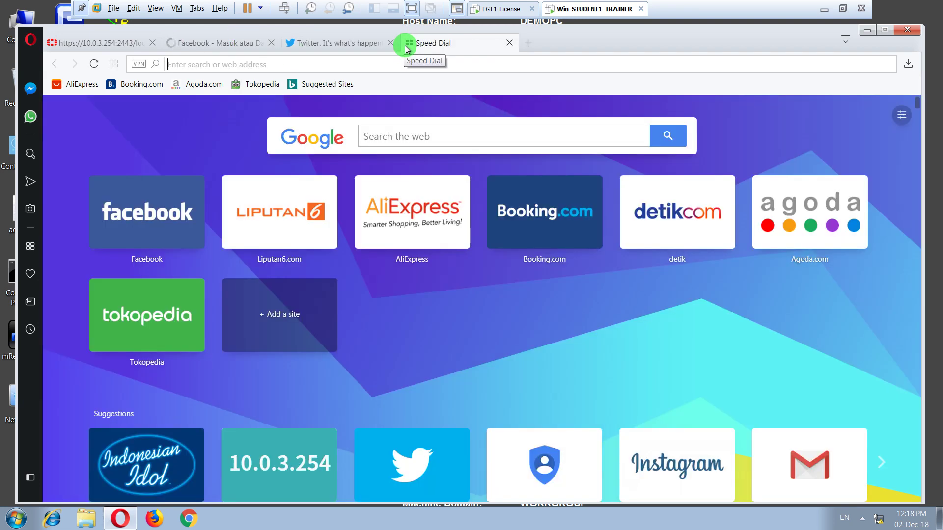
type("instagram.com")
key("Return")
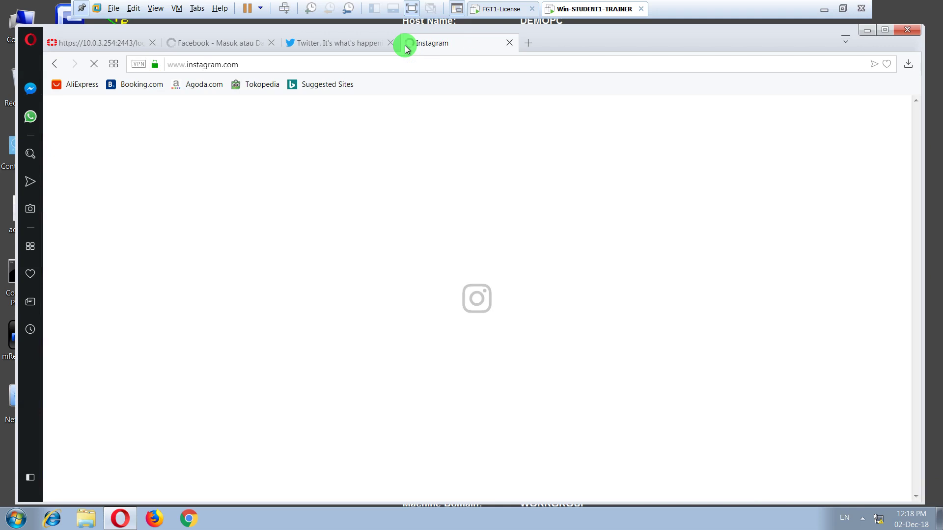
left_click(230, 46)
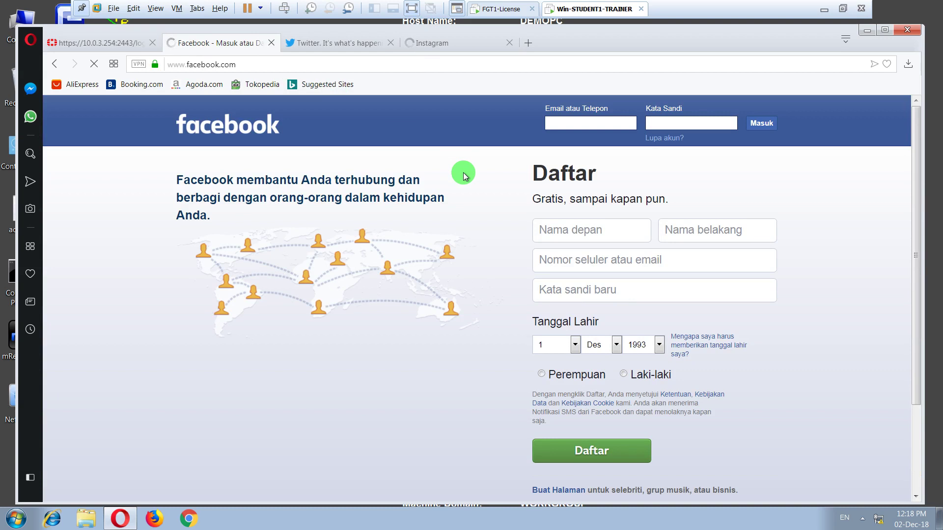
left_click(105, 43)
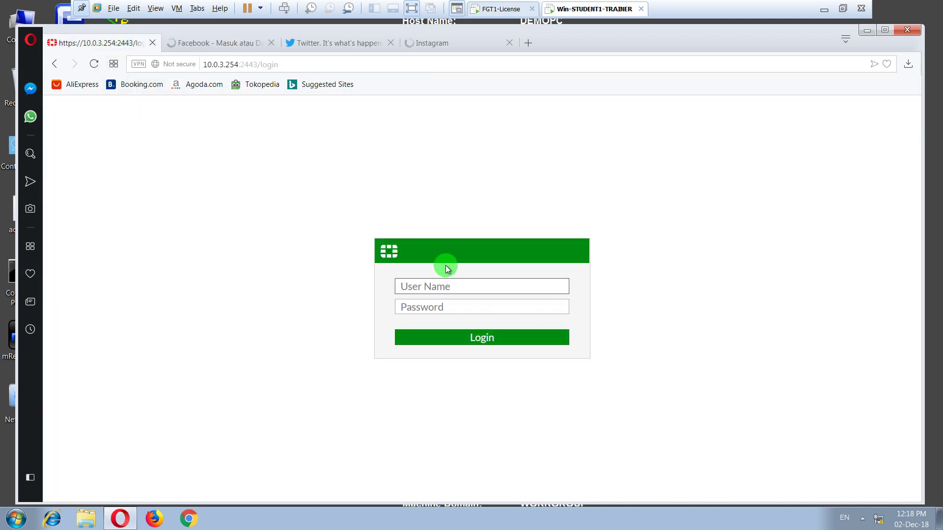
- Sign in to the FortiGate web GUI with the admin user name and account password
left_click(432, 289)
type("admin")
key("Tab")
type("••")
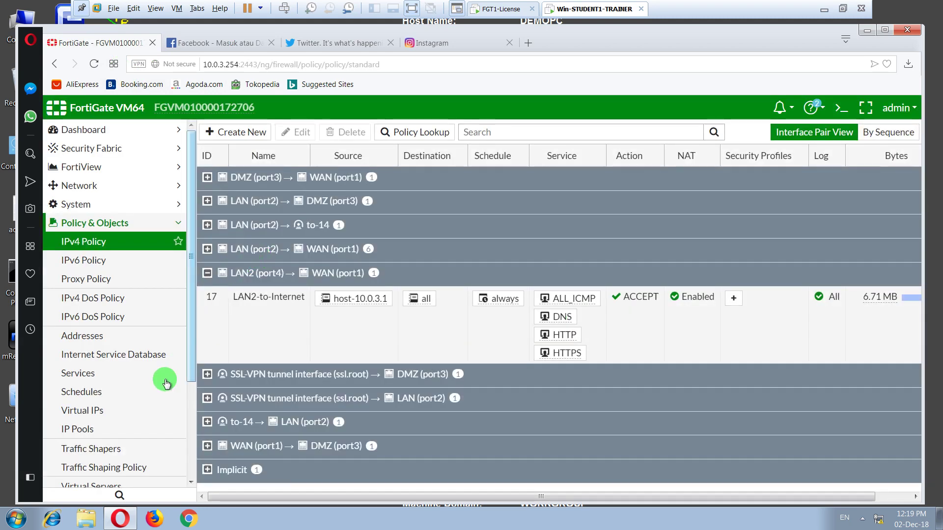
- Go to Security Profiles > Web Filter and start a new web filter profile
scroll(117, 410, "down", 5)
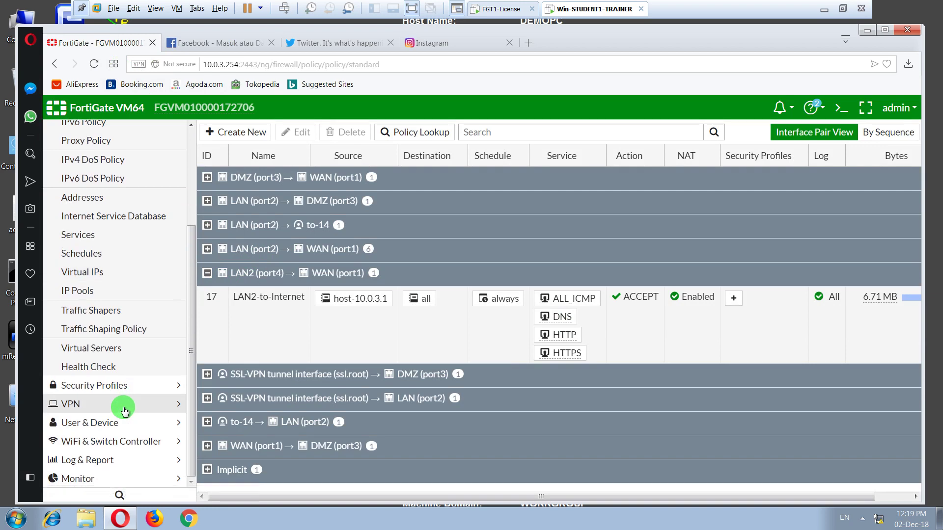
left_click(90, 387)
left_click(88, 167)
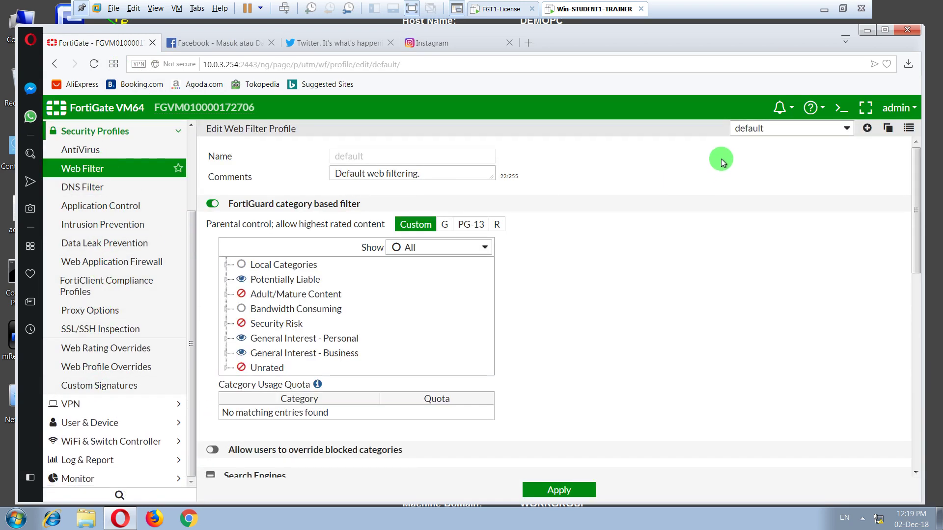
left_click(867, 128)
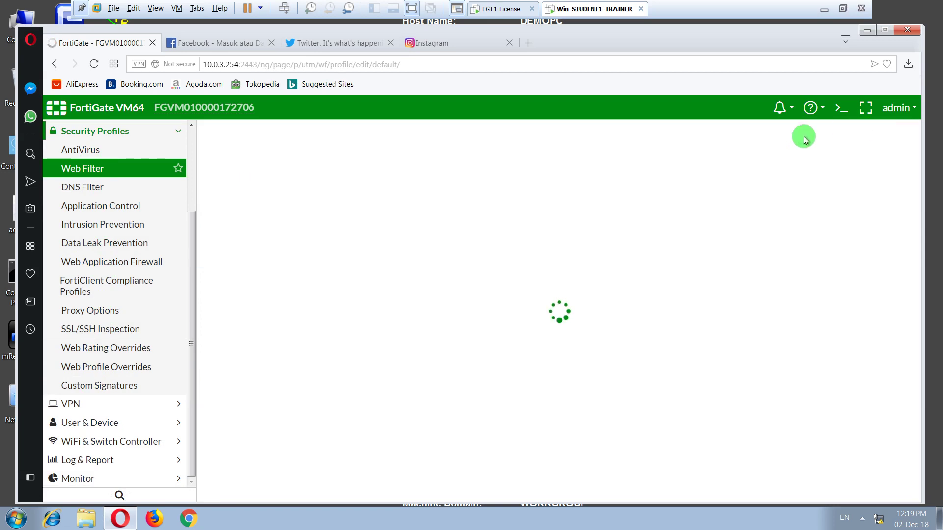
- Name the profile webfilter-demo-url, turn off FortiGuard category filtering, and enable URL Filter
left_click(415, 154)
type("we")
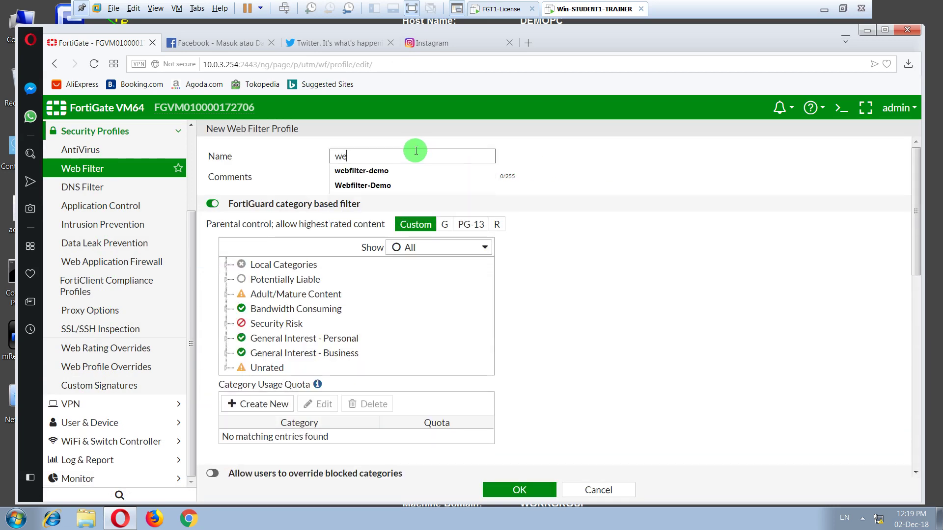
type("bfilter-demo-url")
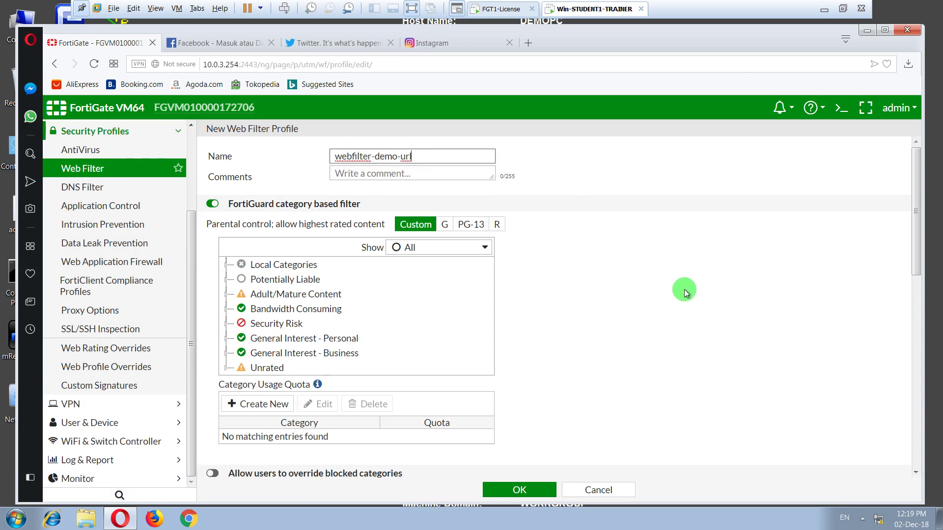
left_click(682, 287)
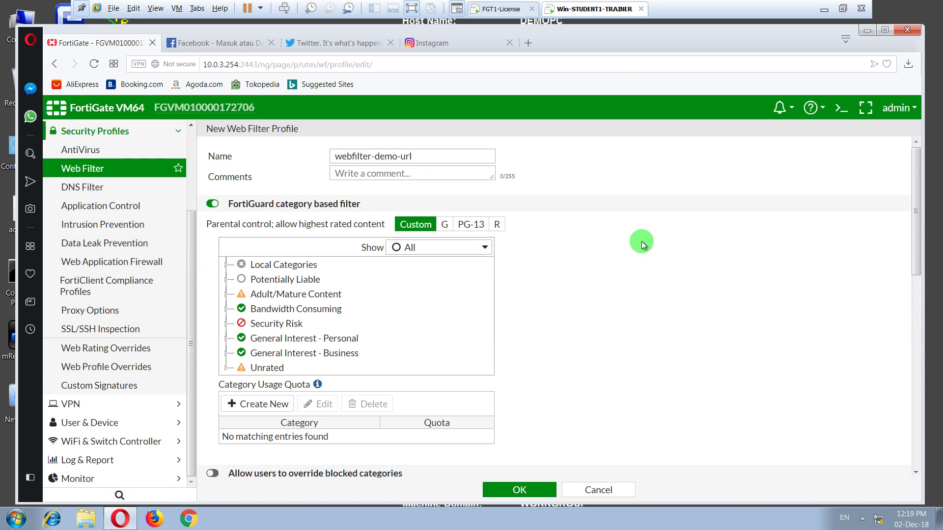
left_click(213, 204)
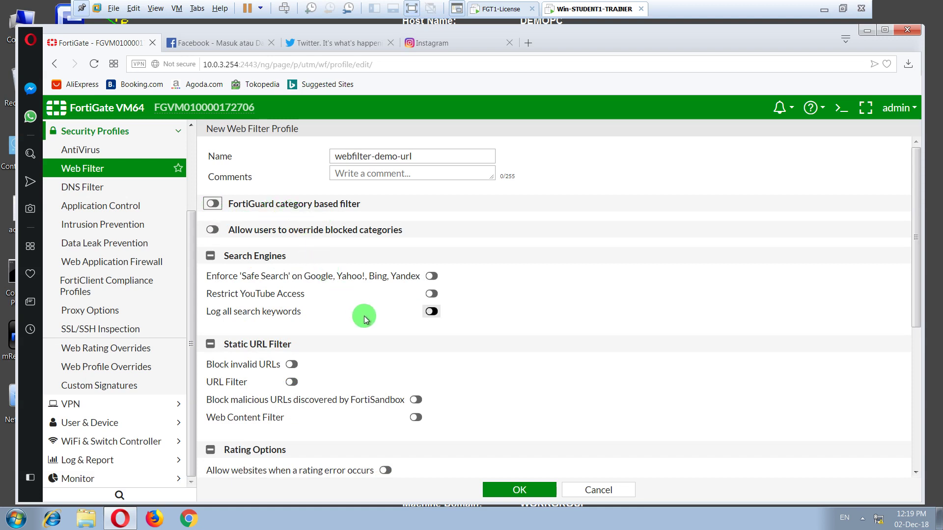
left_click(291, 382)
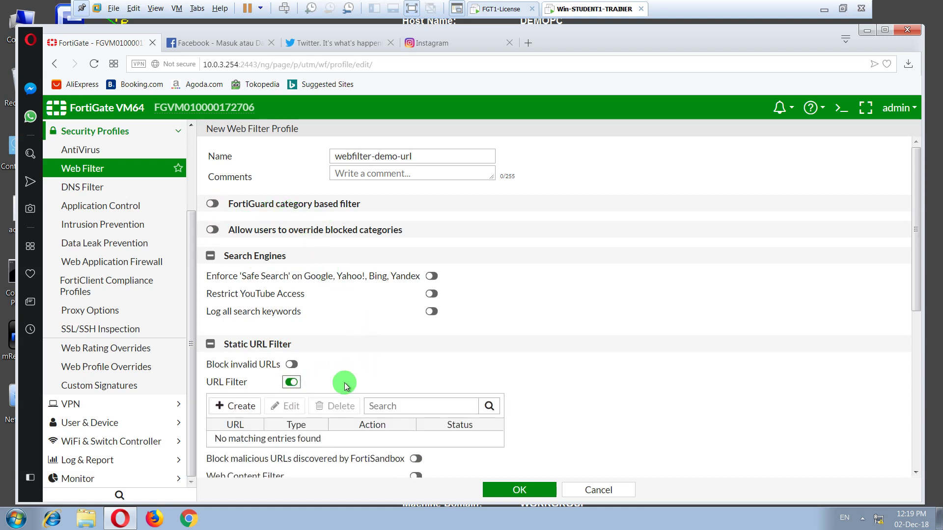
- Add a Wildcard URL filter entry blocking *.facebook.com
scroll(344, 383, "down", 3)
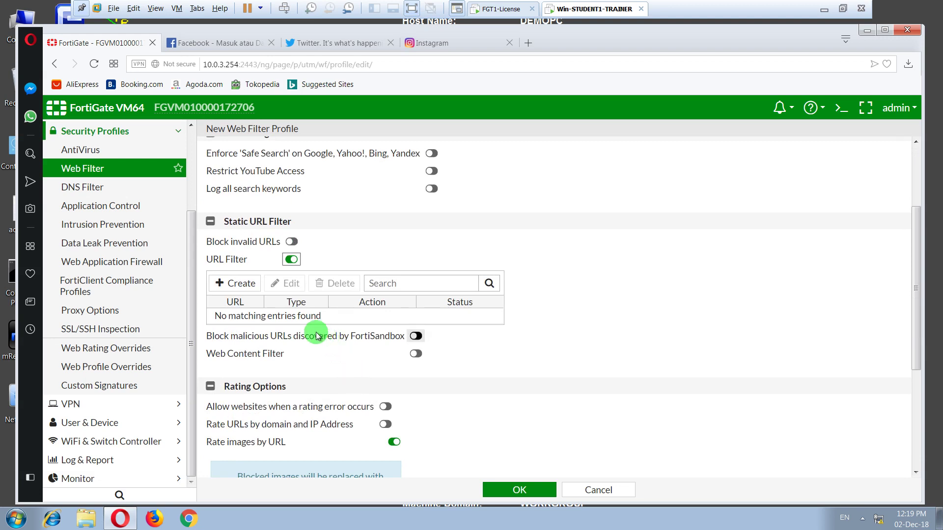
left_click(239, 284)
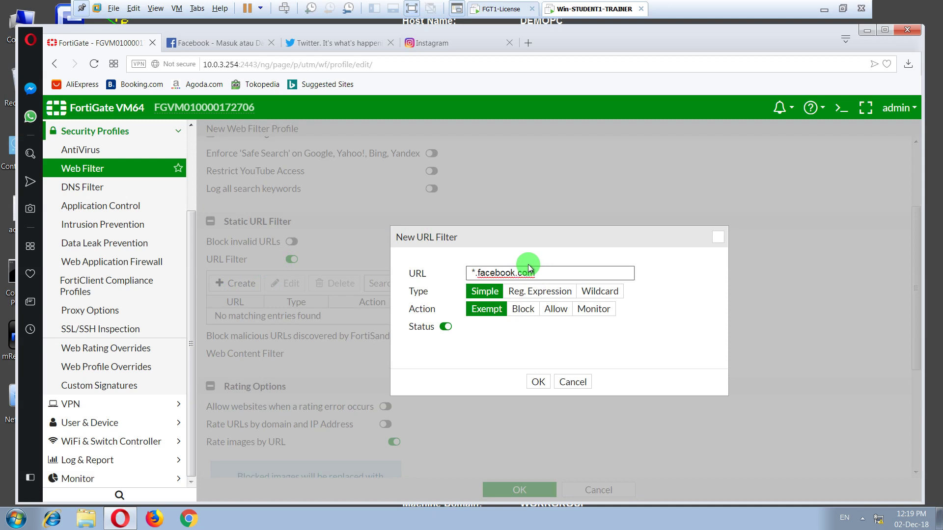
left_click(600, 298)
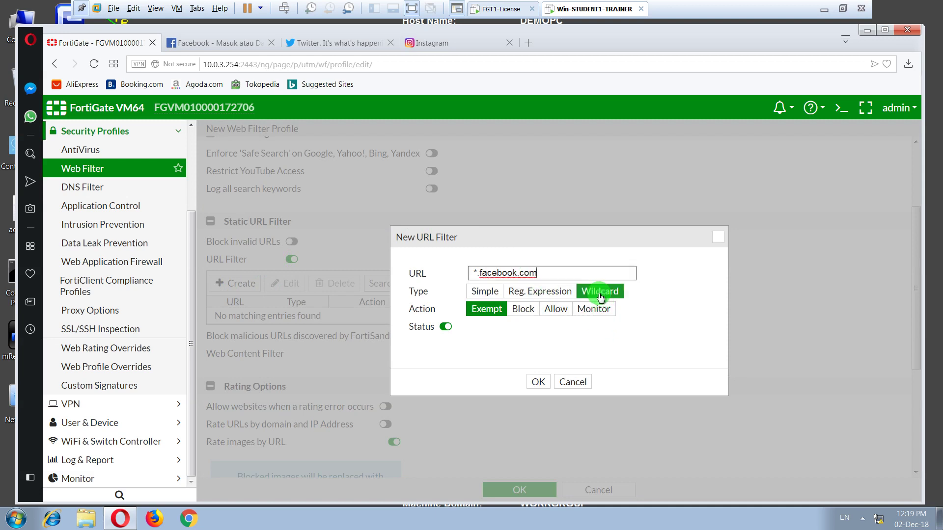
left_click(516, 314)
left_click(538, 382)
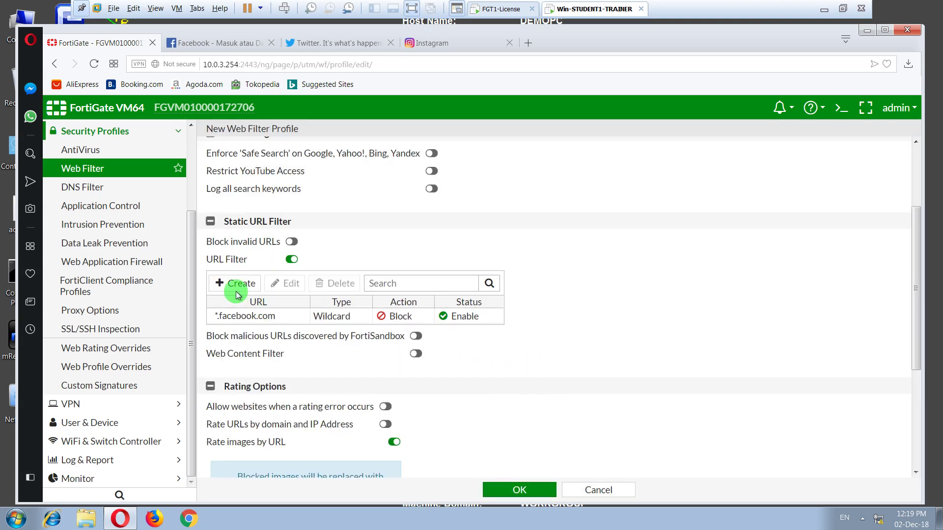
- Add Wildcard Block URL filter entries for *.twitter.com and *.instagram.com
left_click(234, 284)
left_click(506, 275)
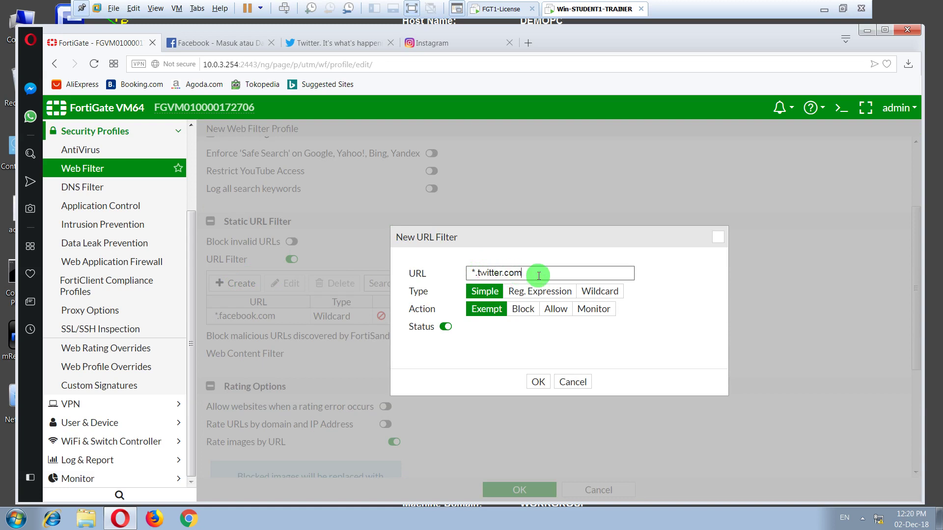
left_click(610, 291)
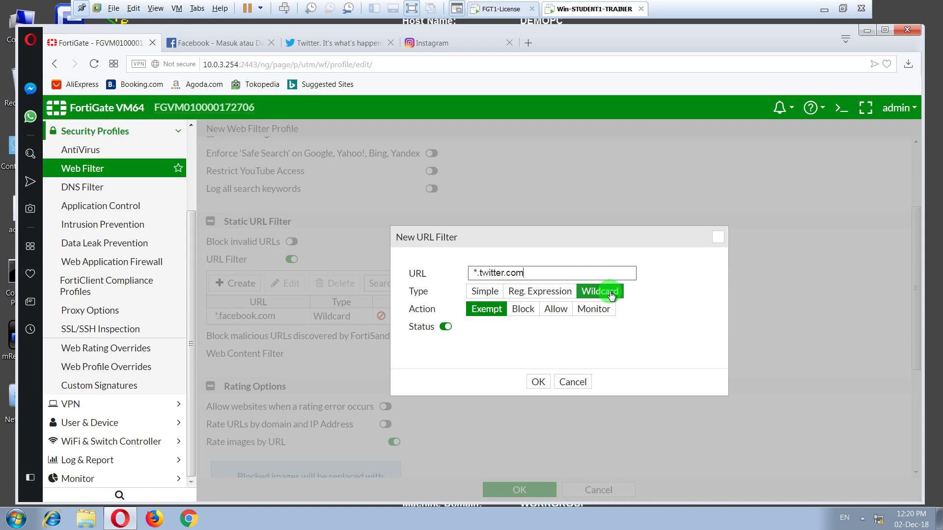
left_click(521, 310)
left_click(547, 383)
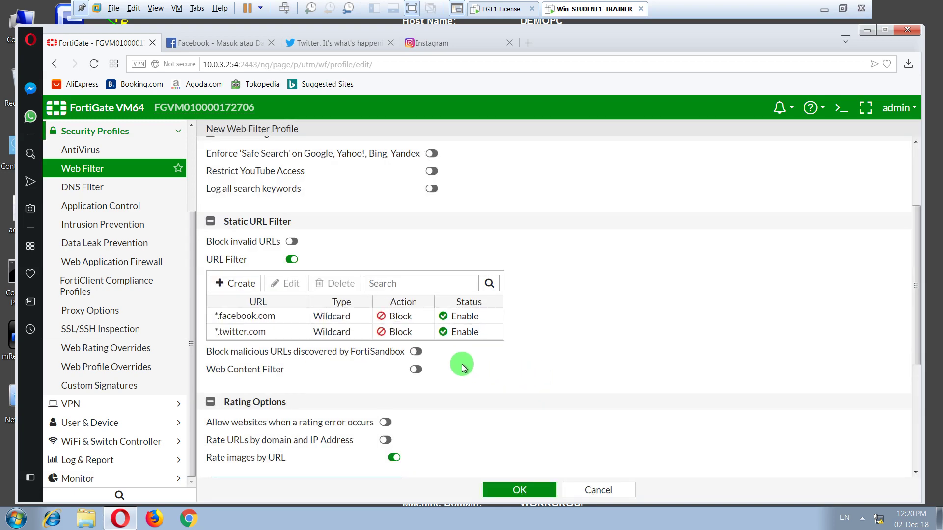
left_click(240, 284)
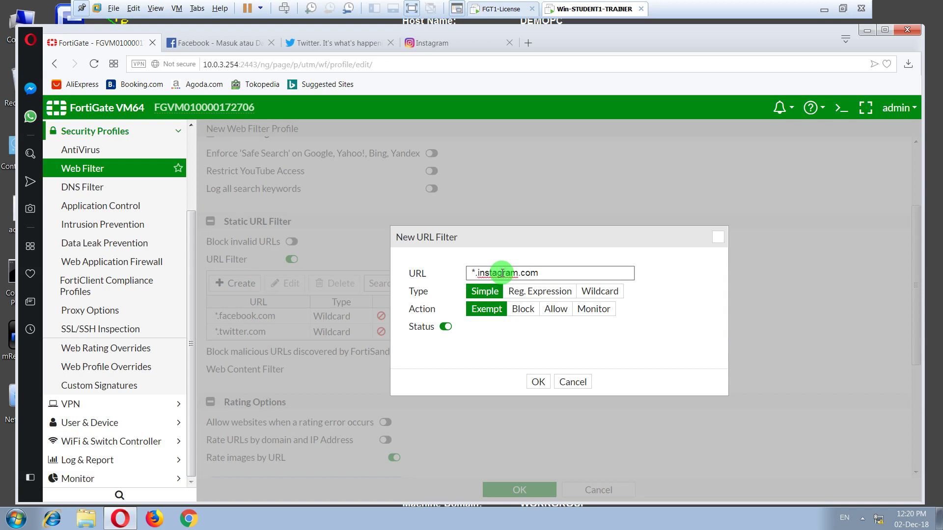
left_click(598, 292)
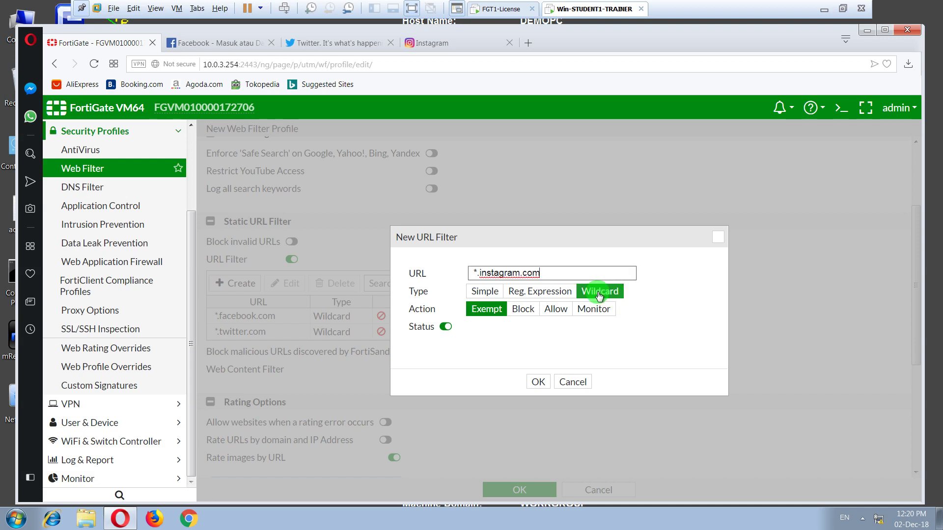
left_click(529, 314)
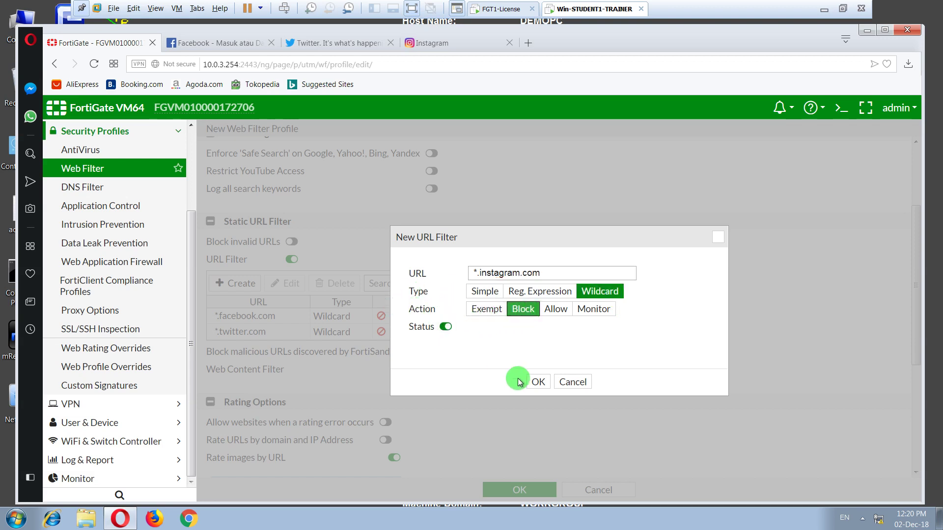
left_click(538, 382)
- Save the webfilter-demo-url profile and check its name field
scroll(501, 351, "down", 3)
scroll(501, 351, "up", 5)
scroll(511, 340, "down", 6)
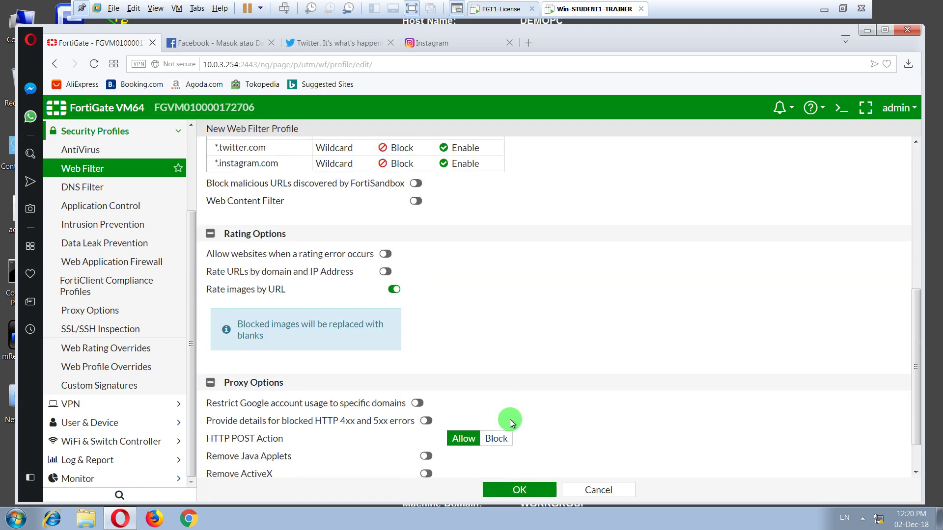
scroll(483, 422, "down", 1)
scroll(482, 420, "down", 2)
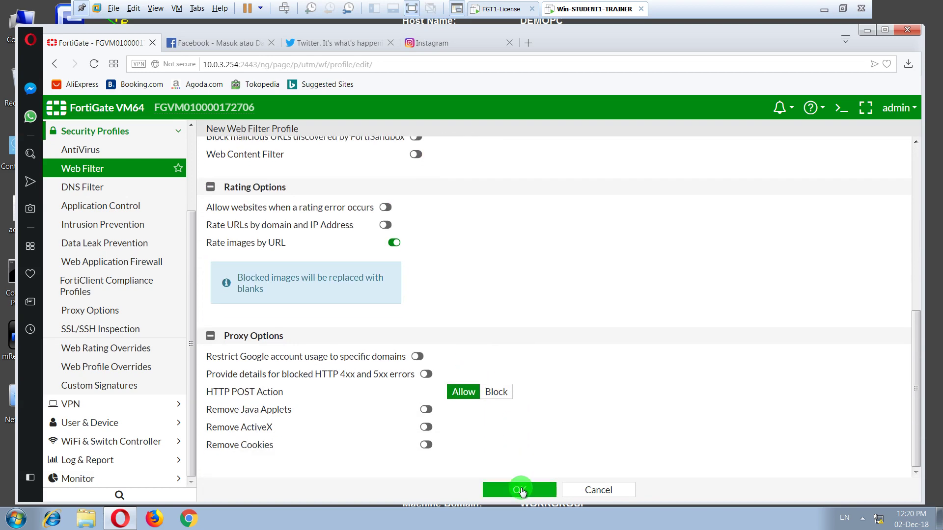
left_click(520, 489)
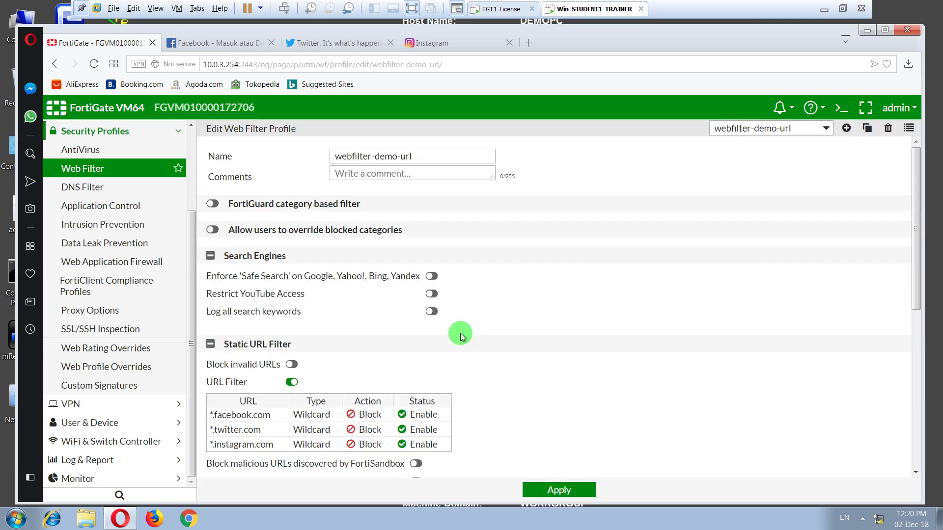
double_click(426, 155)
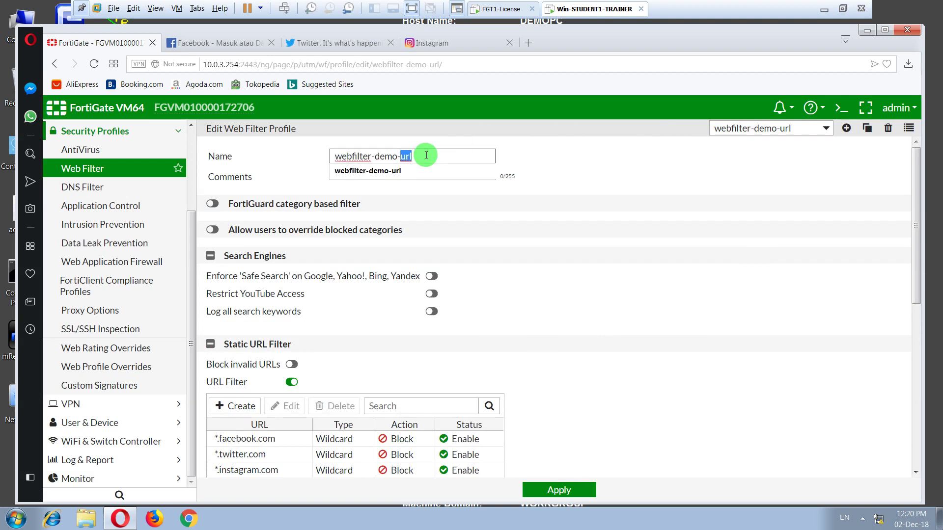
key("End")
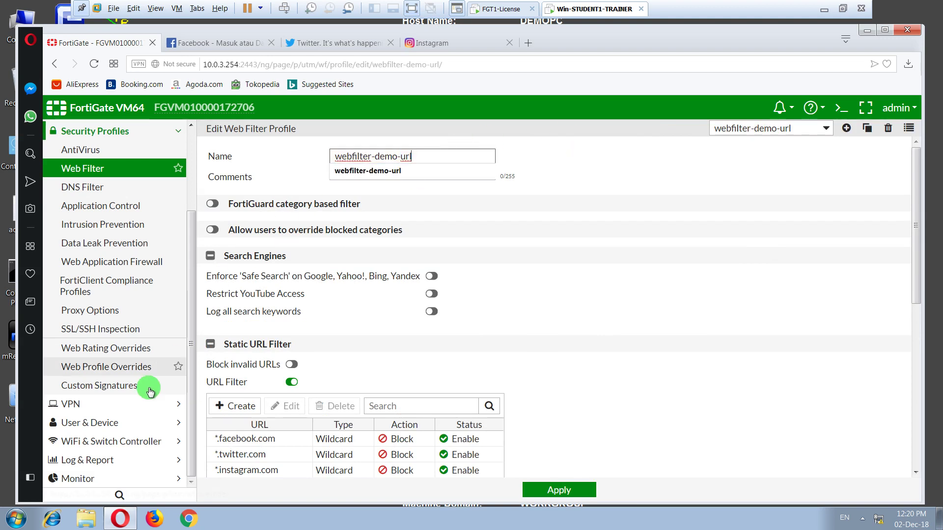
scroll(129, 385, "up", 1)
scroll(128, 385, "up", 5)
left_click(95, 222)
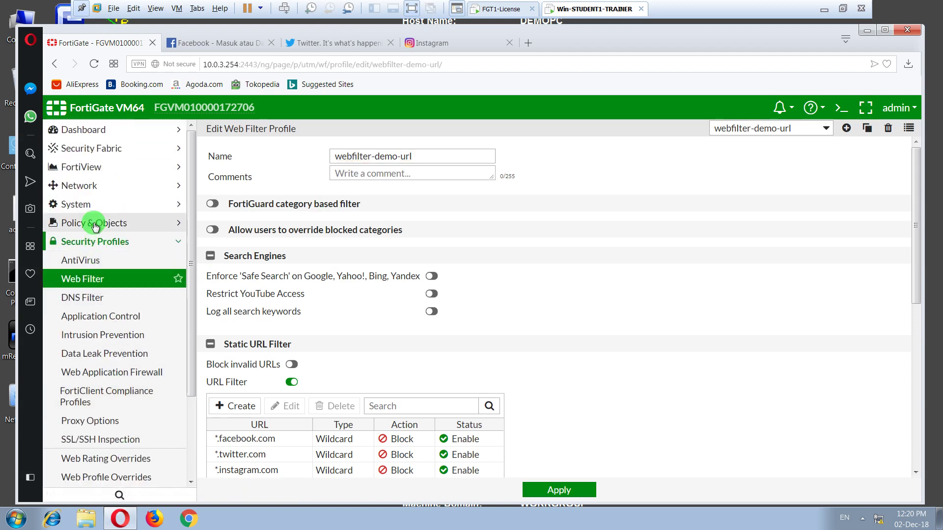
- Enable Web Filter on the LAN2-to-Internet policy with the webfilter-demo-url profile and save it
left_click(97, 242)
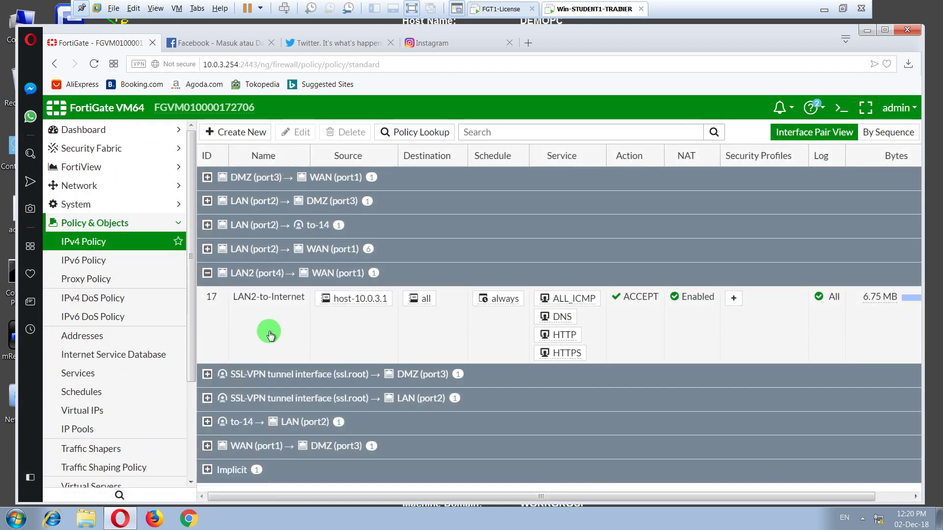
double_click(269, 328)
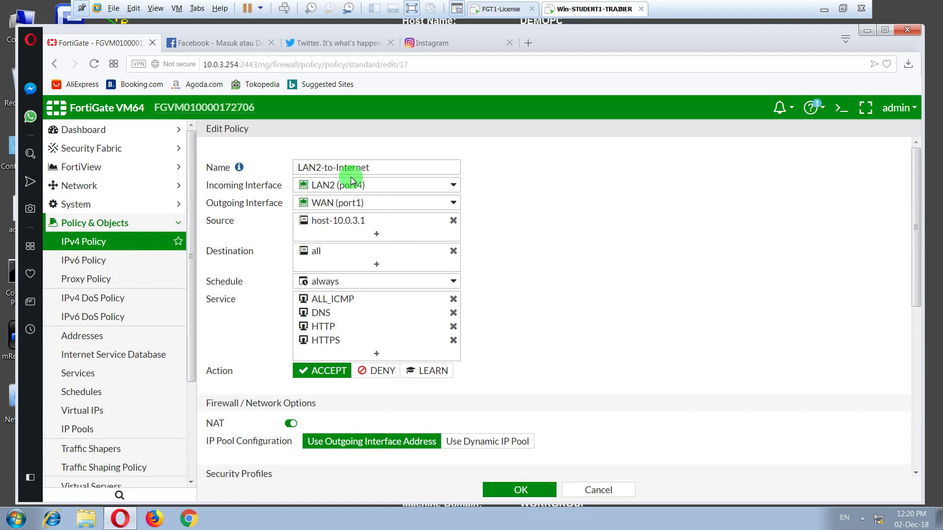
scroll(350, 424, "down", 4)
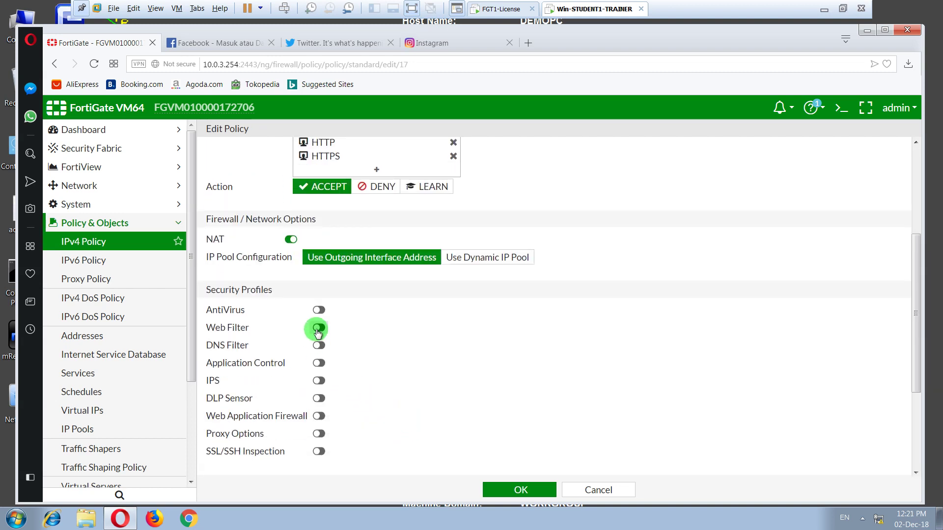
left_click(407, 330)
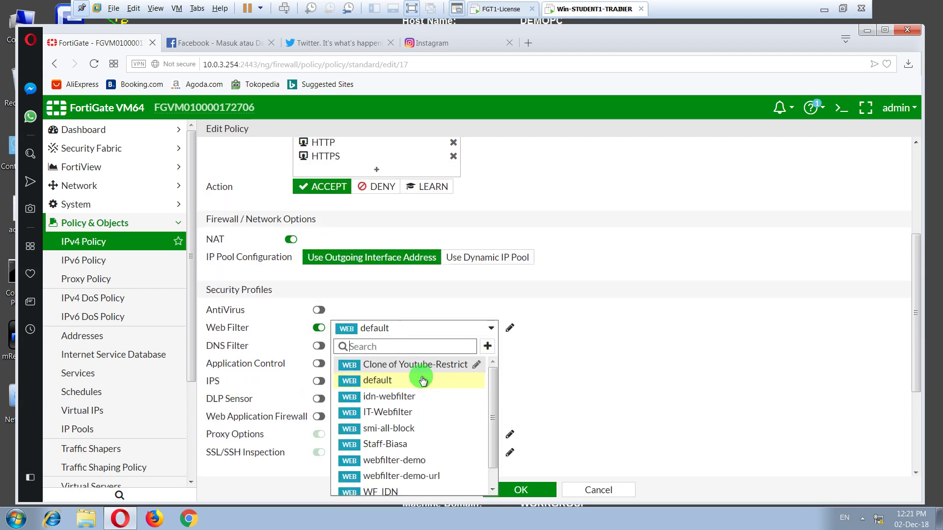
scroll(422, 381, "down", 1)
left_click(427, 455)
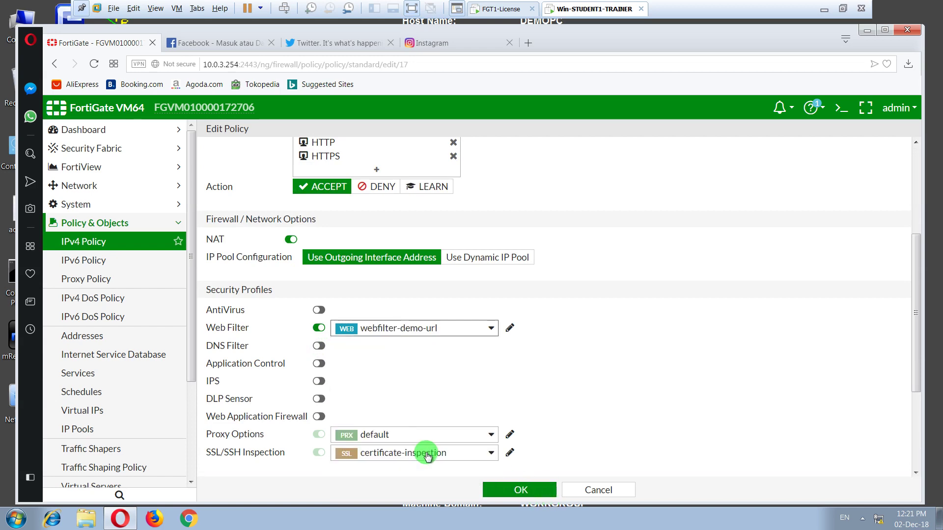
left_click(518, 491)
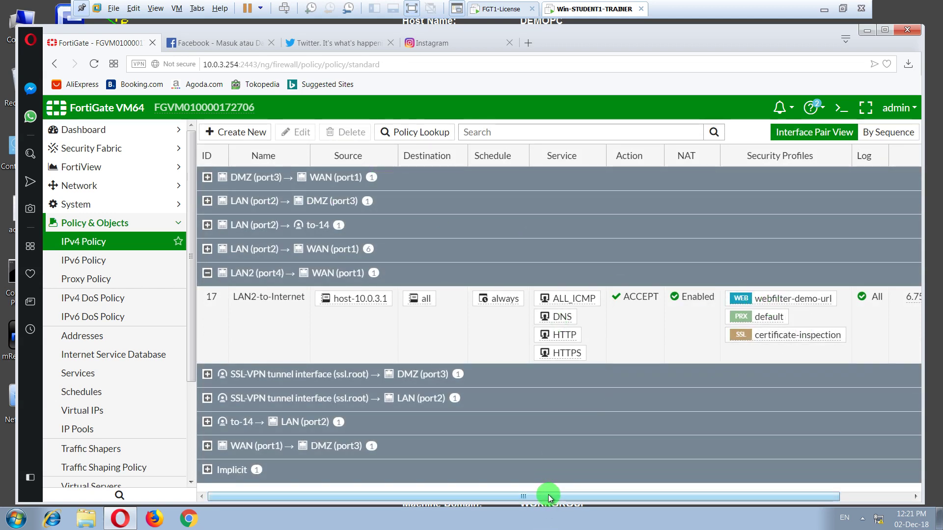
- Clear policy 17's traffic counters, refresh the IPv4 policy list, and return to the Facebook tab
left_click_drag(547, 497, 680, 497)
right_click(828, 302)
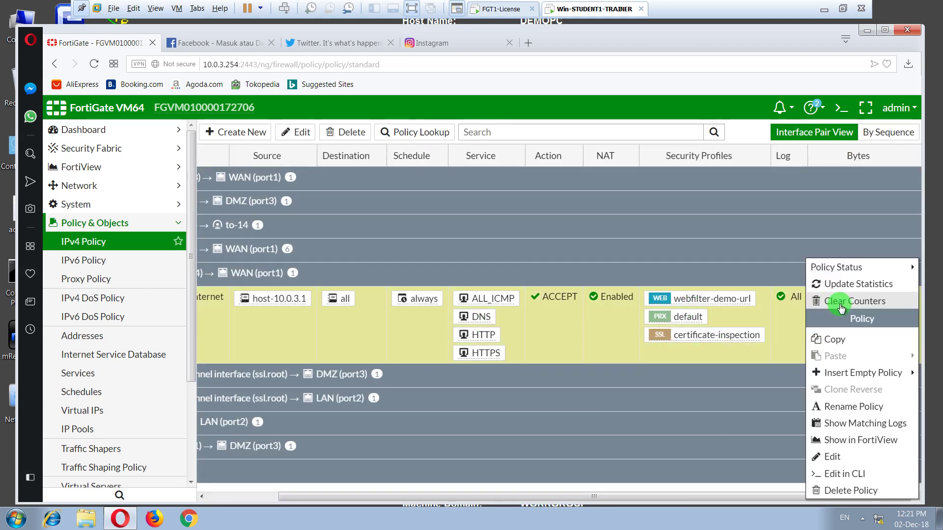
left_click(850, 301)
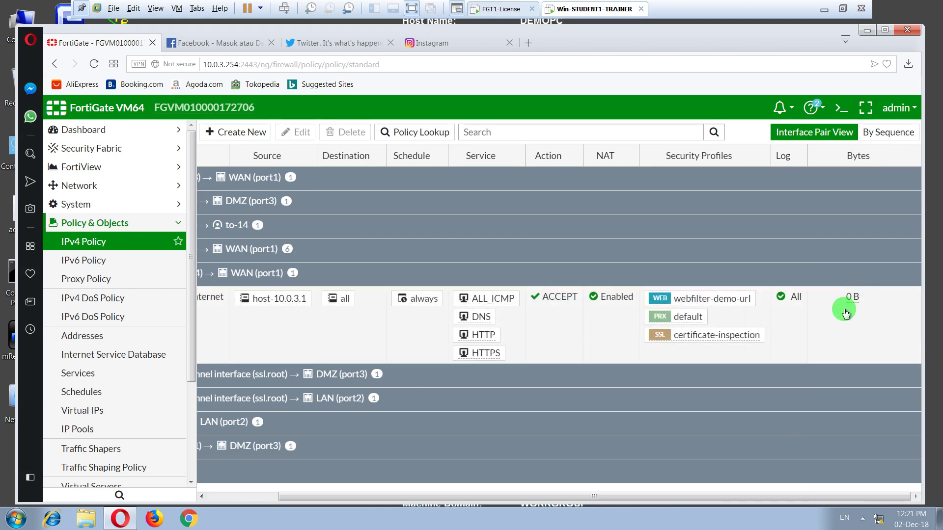
left_click(63, 246)
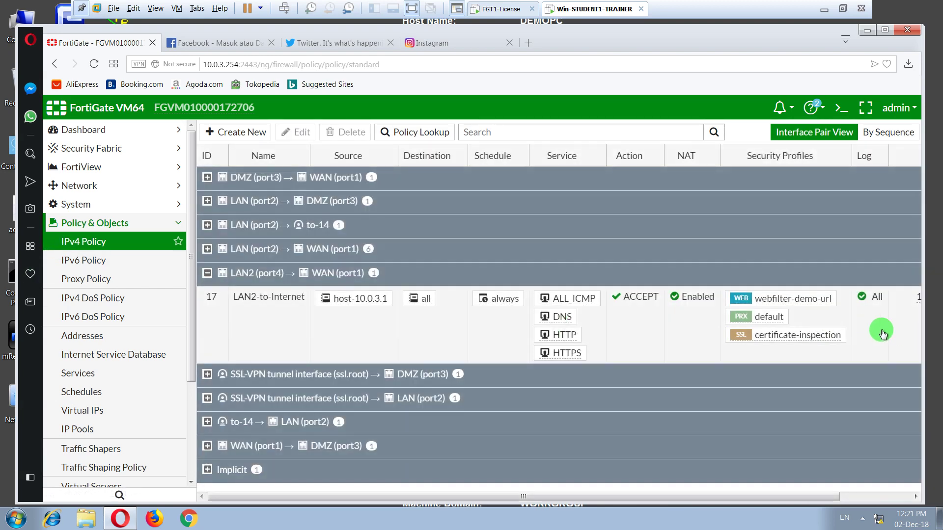
left_click_drag(773, 498, 889, 482)
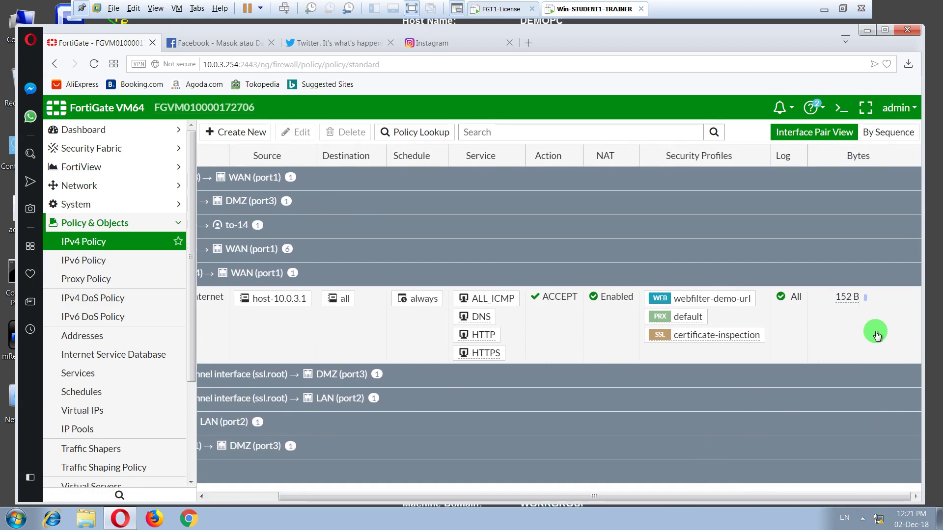
left_click(256, 52)
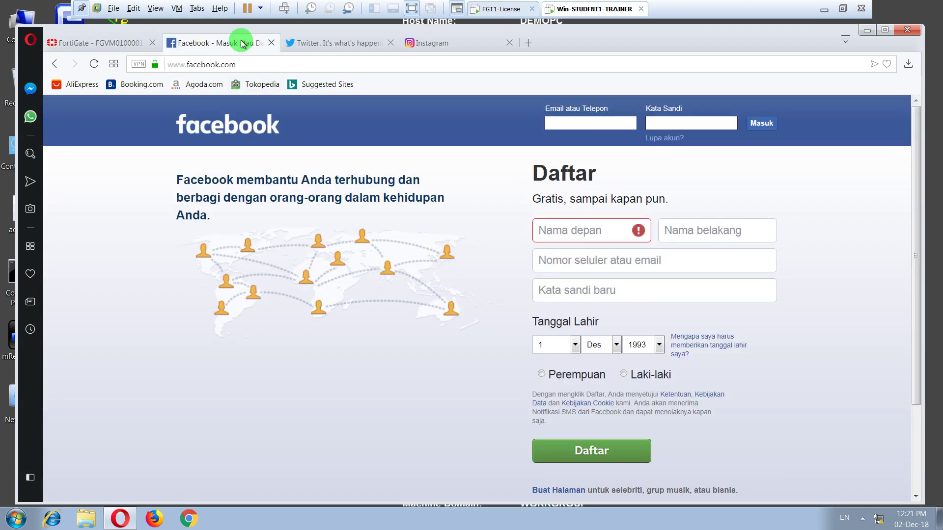
- Reload facebook.com to test the block, checking the LAN2-to-Internet policy row meanwhile
left_click(95, 63)
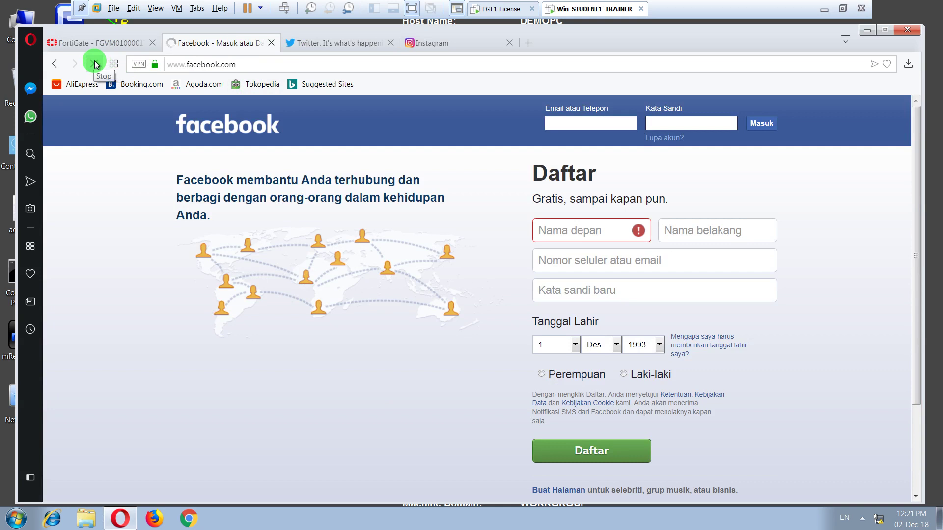
left_click(111, 46)
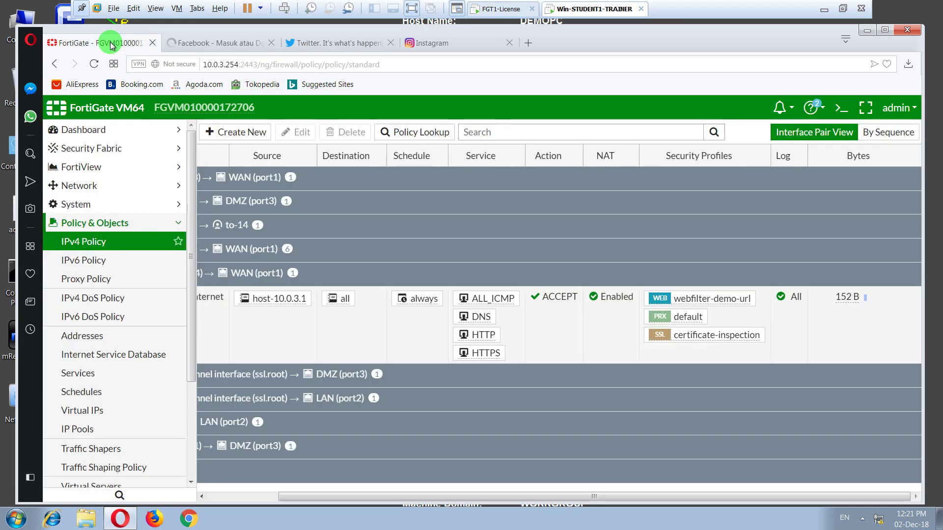
left_click(338, 345)
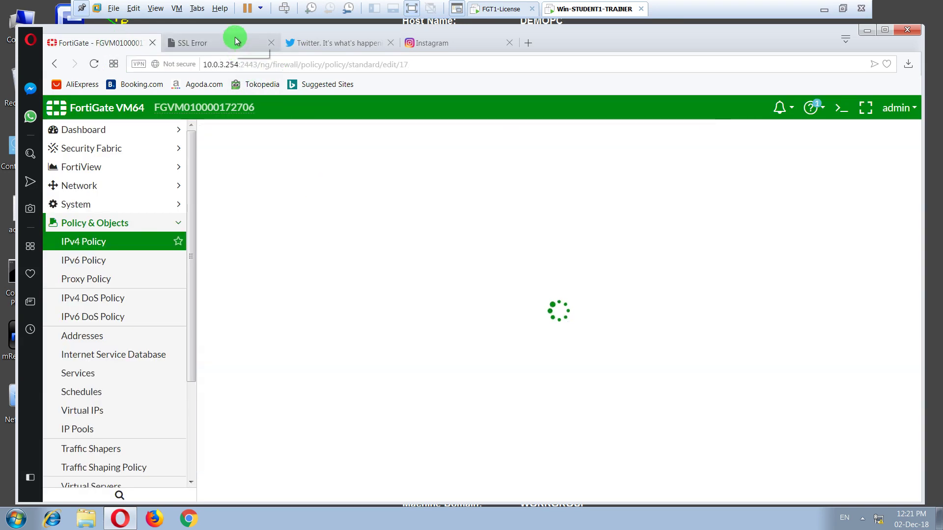
left_click(238, 44)
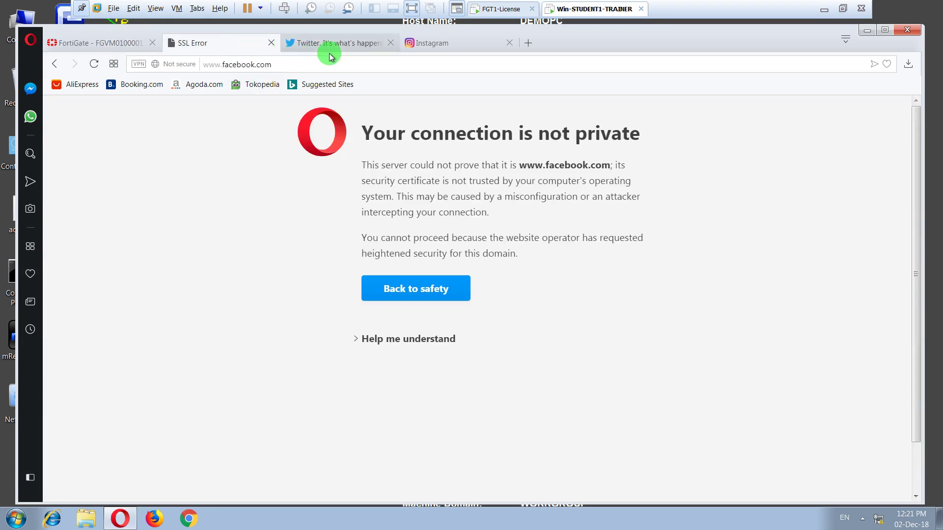
- Reload twitter.com and instagram.com, continuing past Instagram's certificate warning to the FortiGuard block page
left_click(330, 55)
left_click(94, 65)
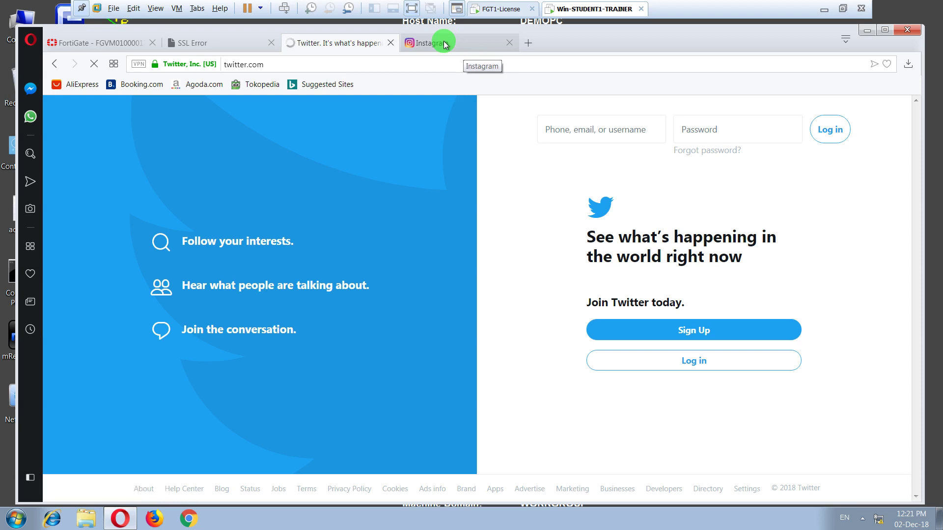
left_click(444, 44)
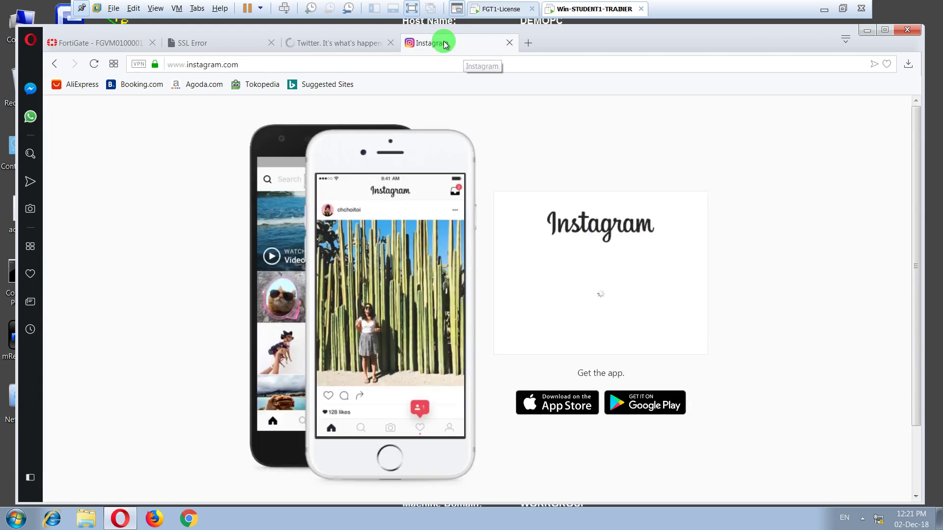
left_click(92, 65)
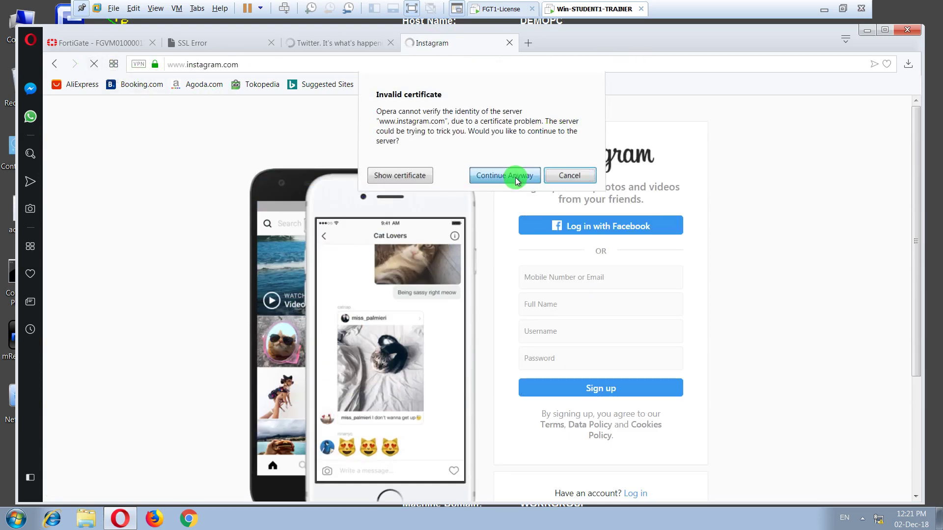
left_click(511, 178)
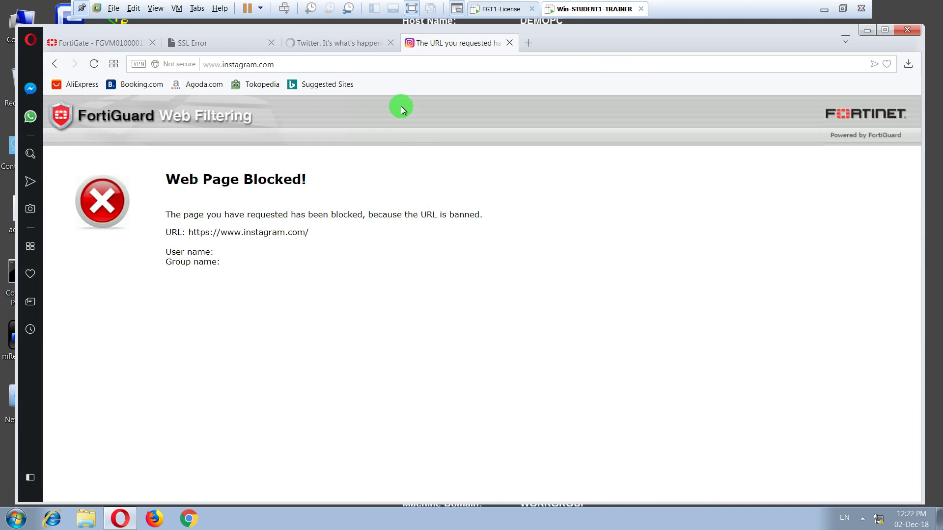
- Reload the Facebook and Twitter tabs again to recheck the results
left_click(334, 45)
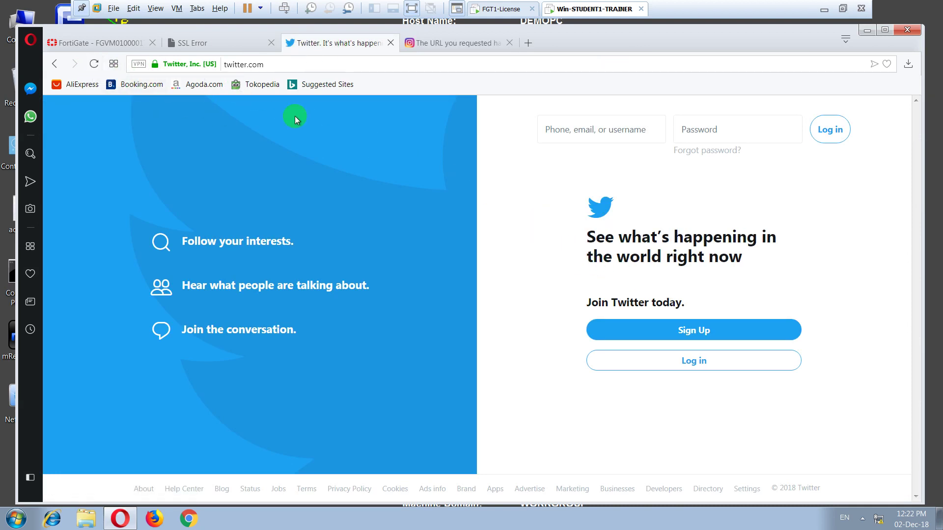
left_click(201, 39)
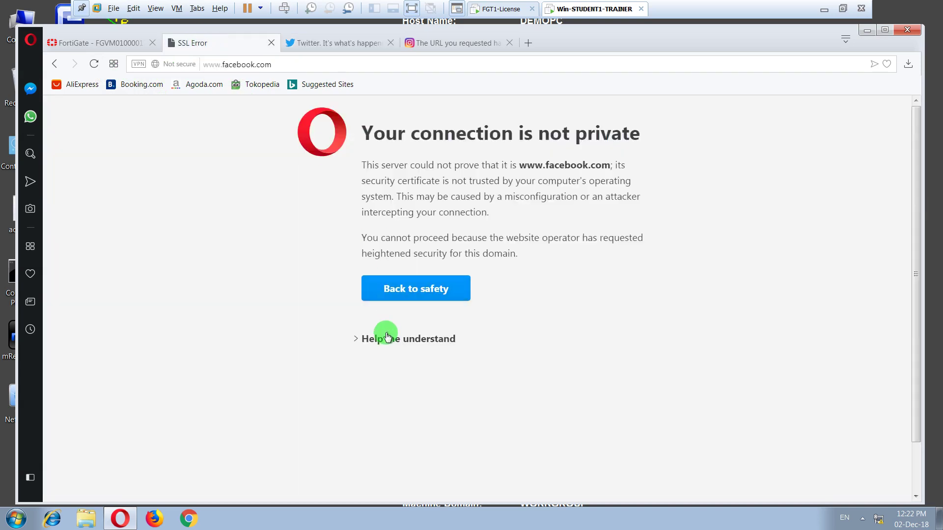
left_click(391, 289)
left_click(94, 64)
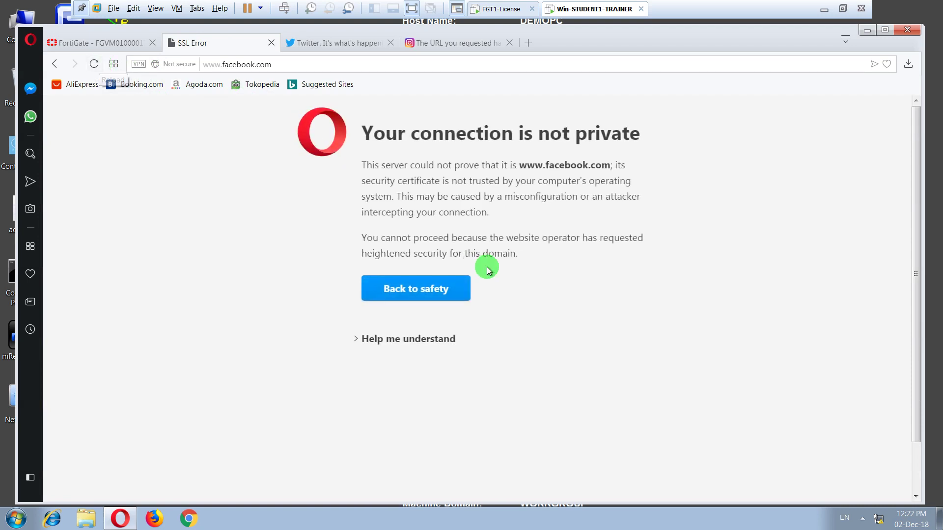
left_click(353, 43)
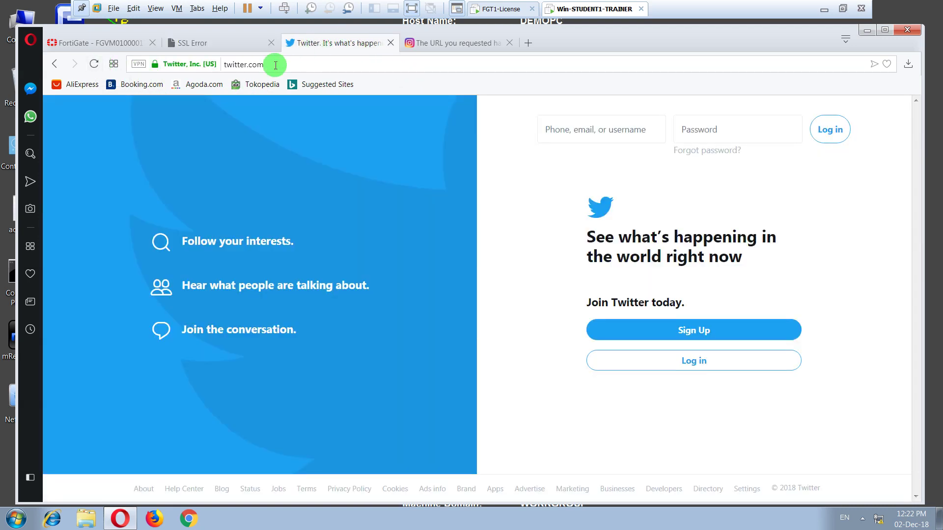
left_click(94, 64)
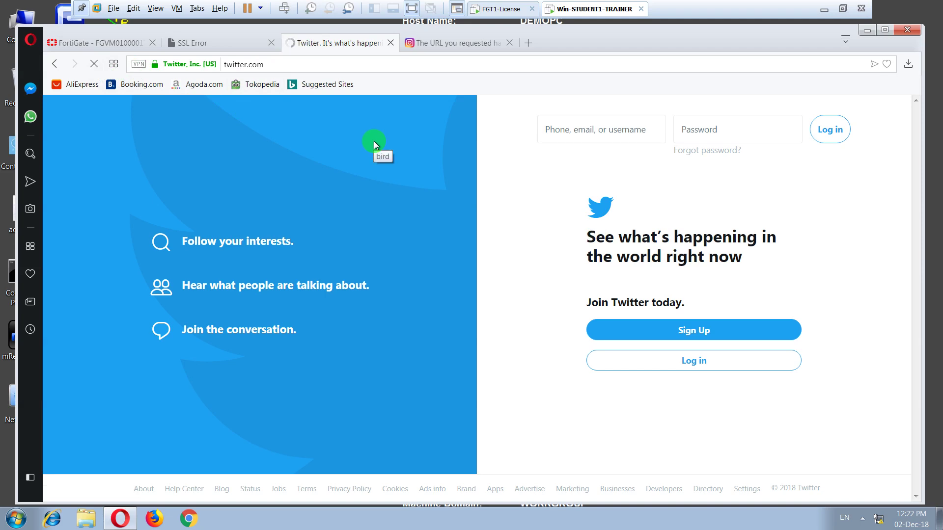
- Return to the FortiGate LAN2-to-Internet policy editor
left_click(109, 44)
left_click(326, 44)
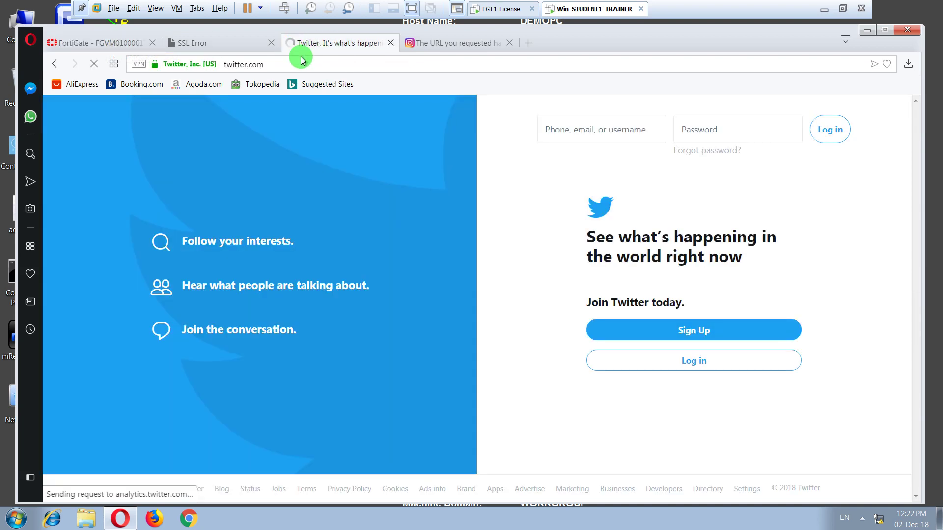
left_click(117, 43)
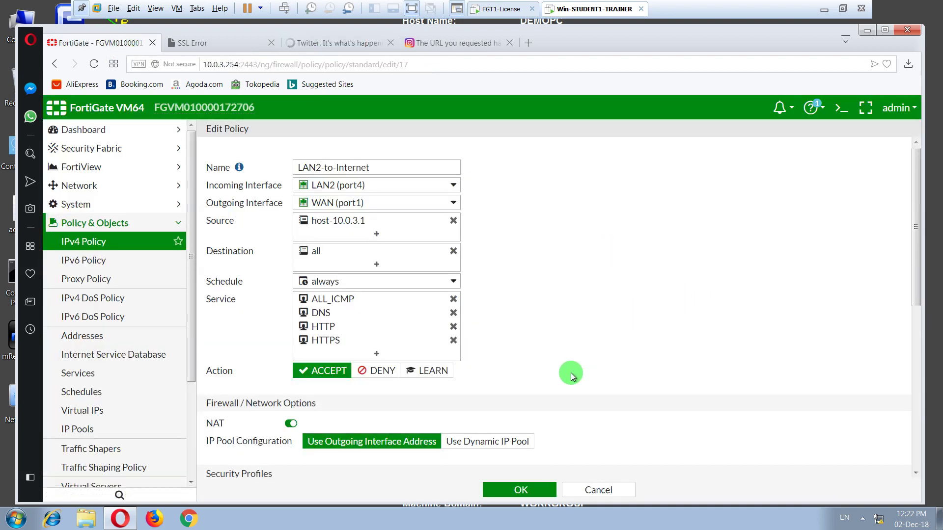
- Go to Security Profiles > Web Filter and select the webfilter-demo-url profile to view its block entries
scroll(553, 365, "down", 5)
scroll(553, 364, "up", 4)
scroll(462, 294, "down", 5)
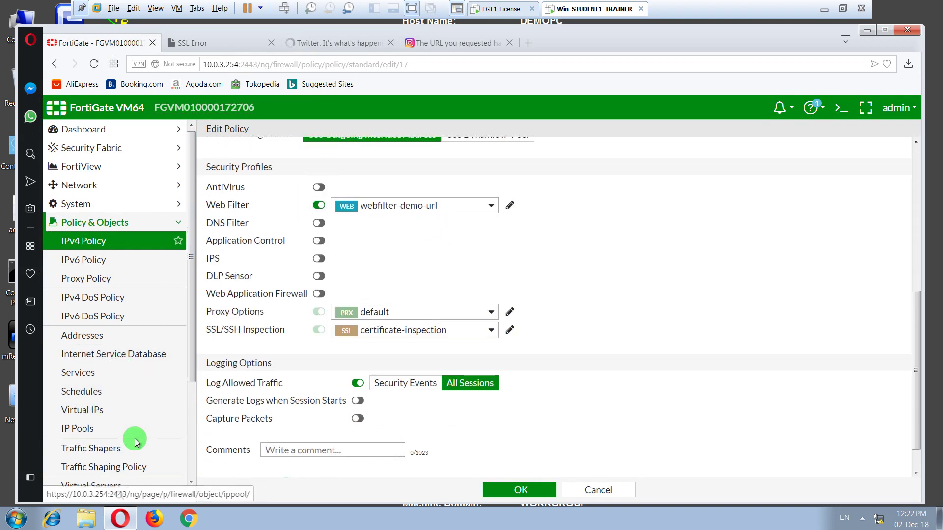
scroll(130, 428, "down", 3)
left_click(118, 407)
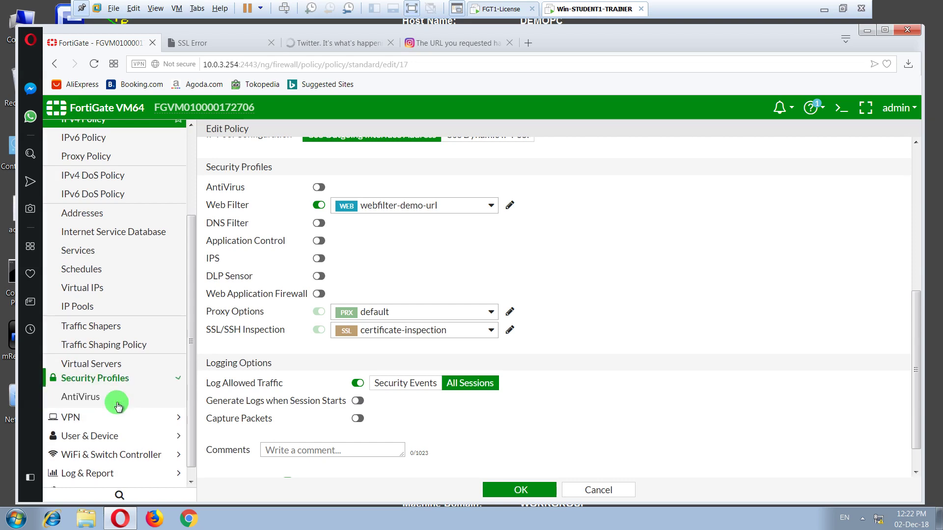
left_click(113, 174)
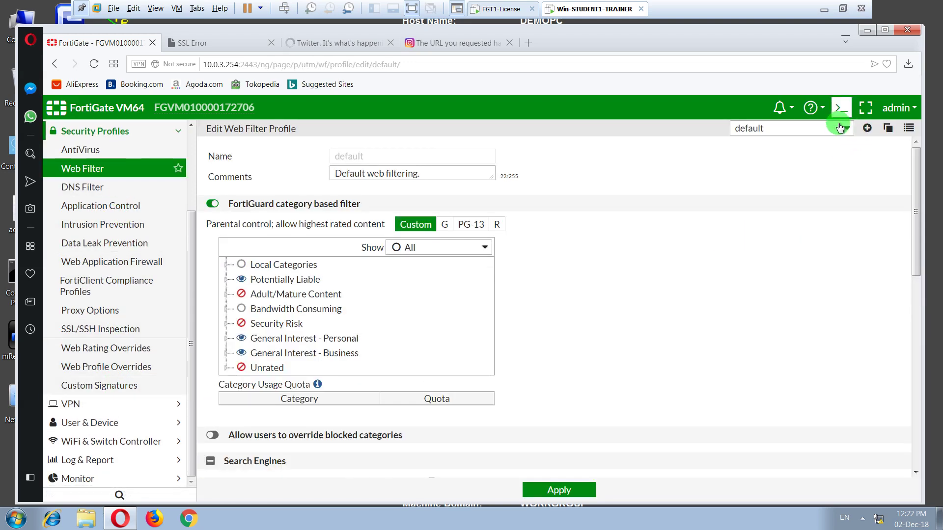
left_click(835, 129)
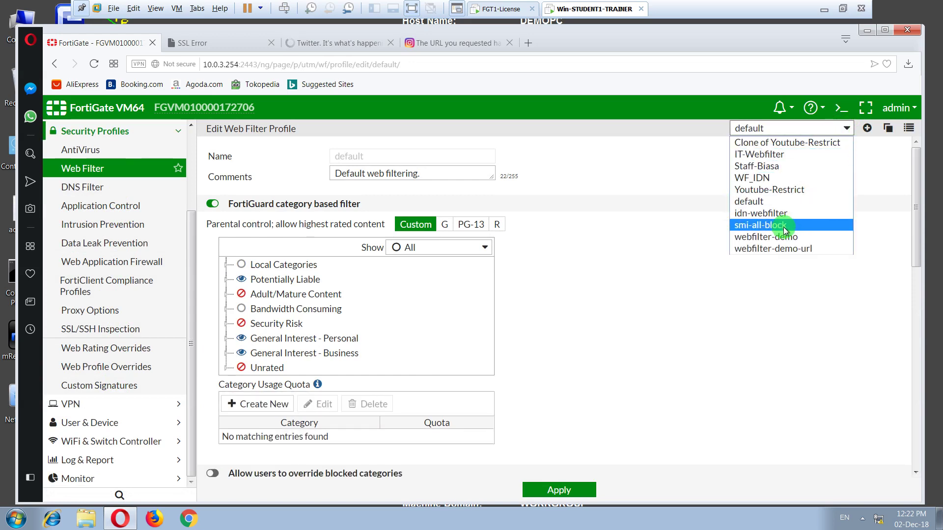
left_click(788, 248)
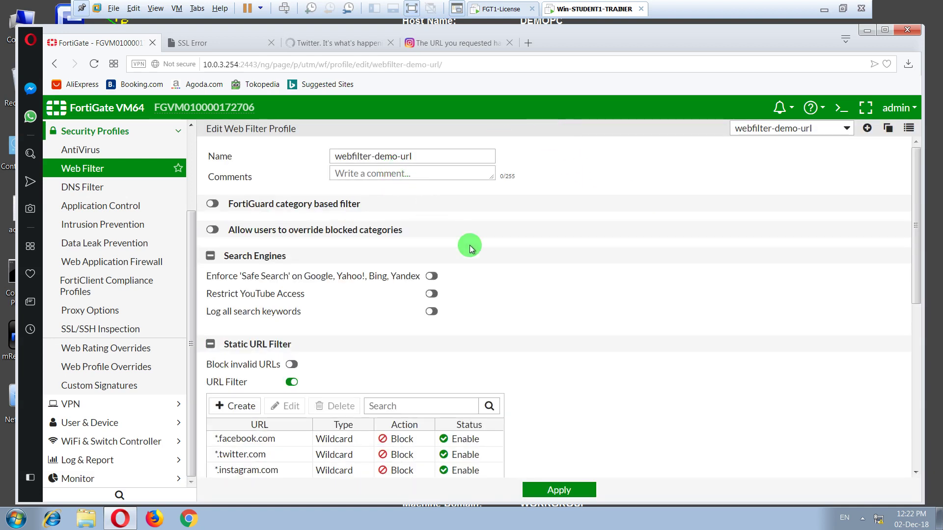
- Change the twitter URL filter entry from *.twitter.com to *twitter.com and apply the profile
left_click(284, 457)
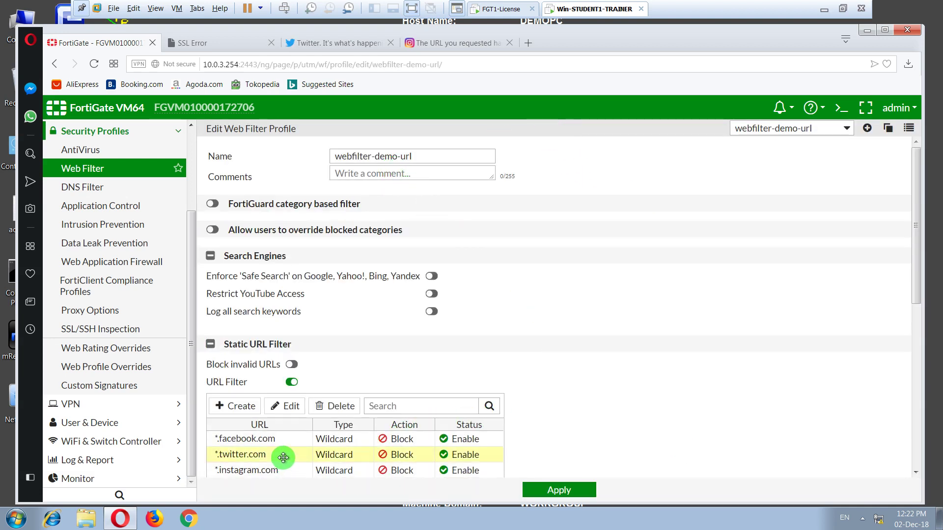
left_click(287, 410)
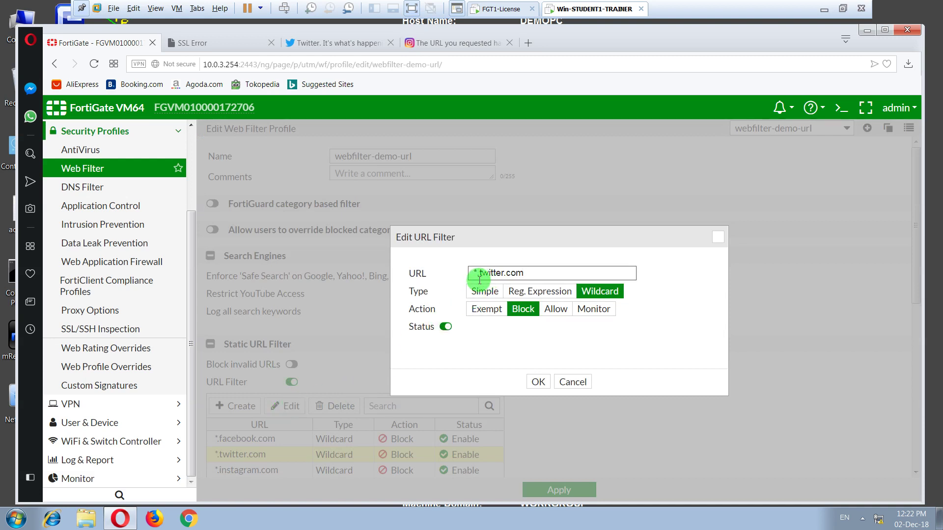
left_click(588, 292)
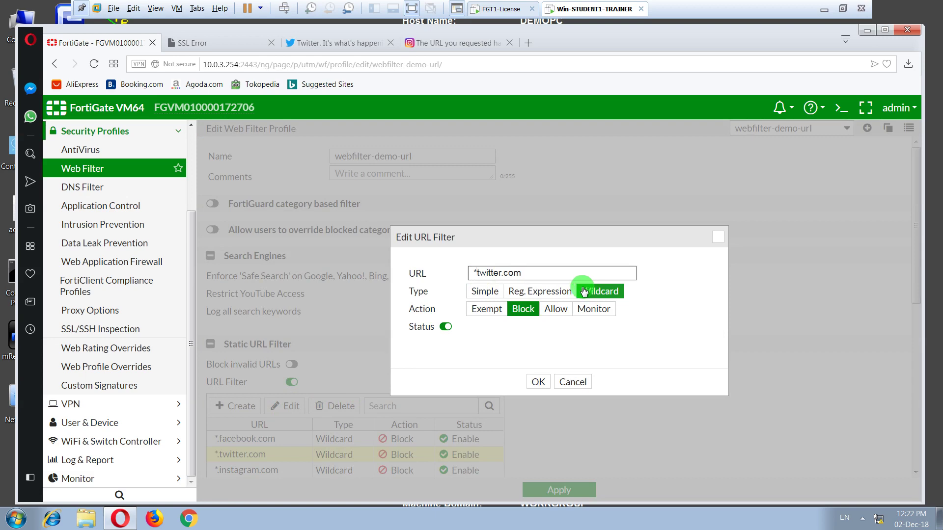
left_click(538, 382)
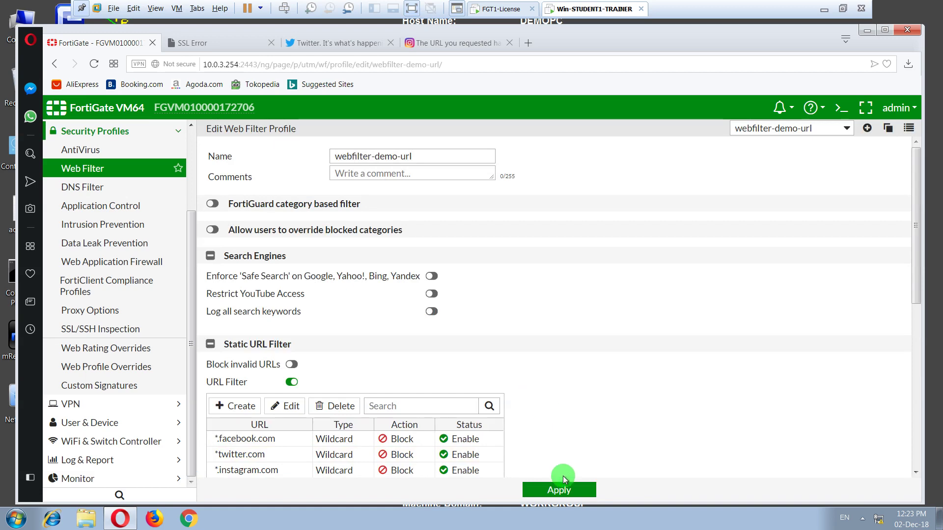
left_click(558, 490)
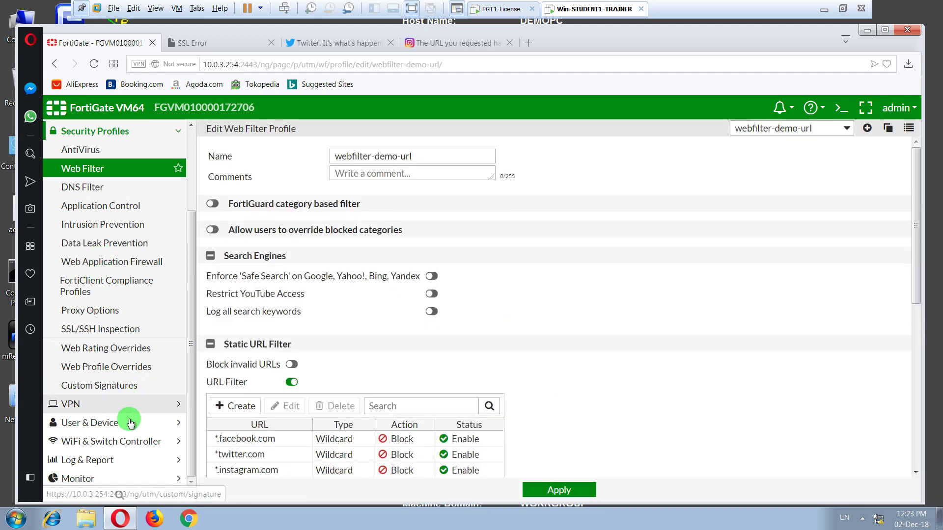
- Reopen the LAN2-to-Internet IPv4 policy for editing
scroll(120, 289, "up", 3)
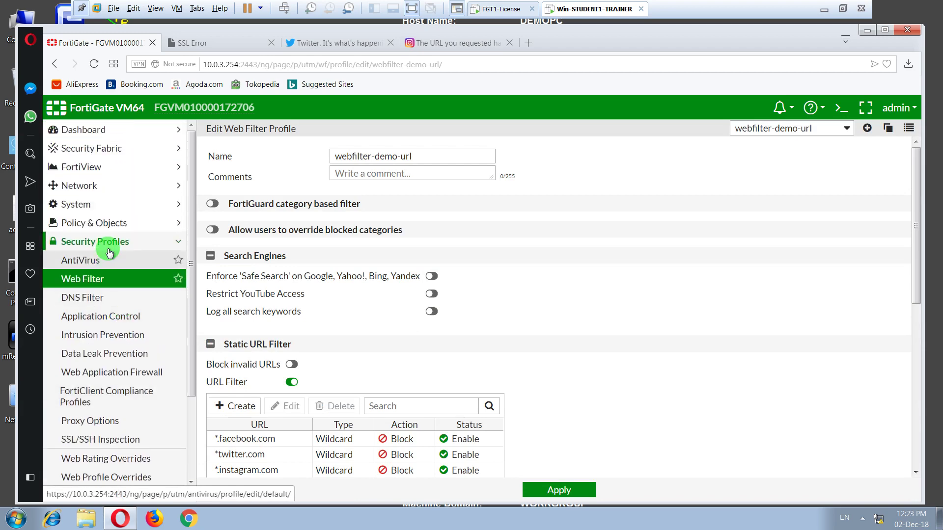
left_click(86, 224)
left_click(83, 242)
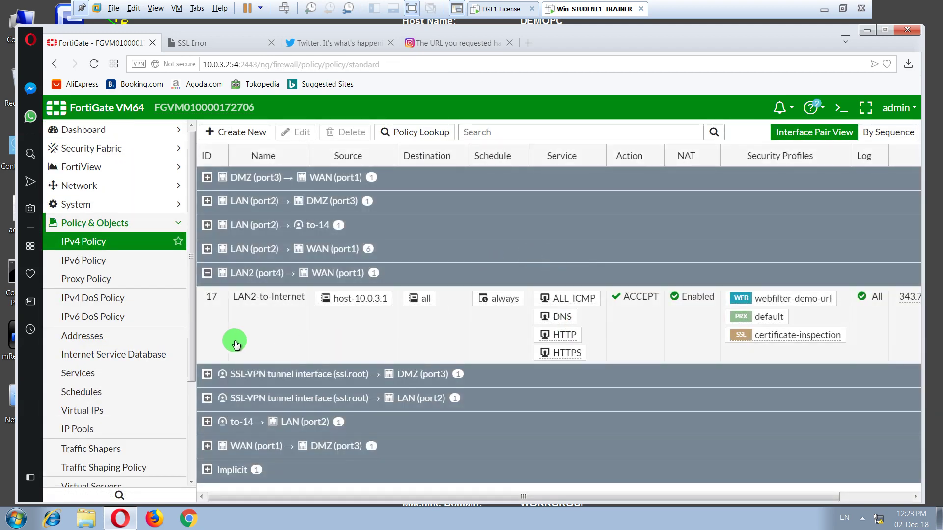
left_click(236, 343)
double_click(236, 343)
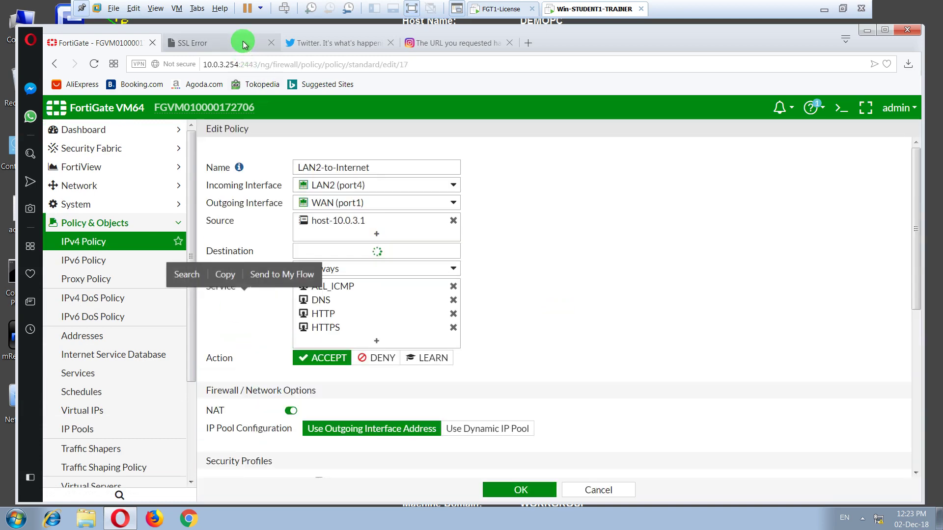
left_click(244, 45)
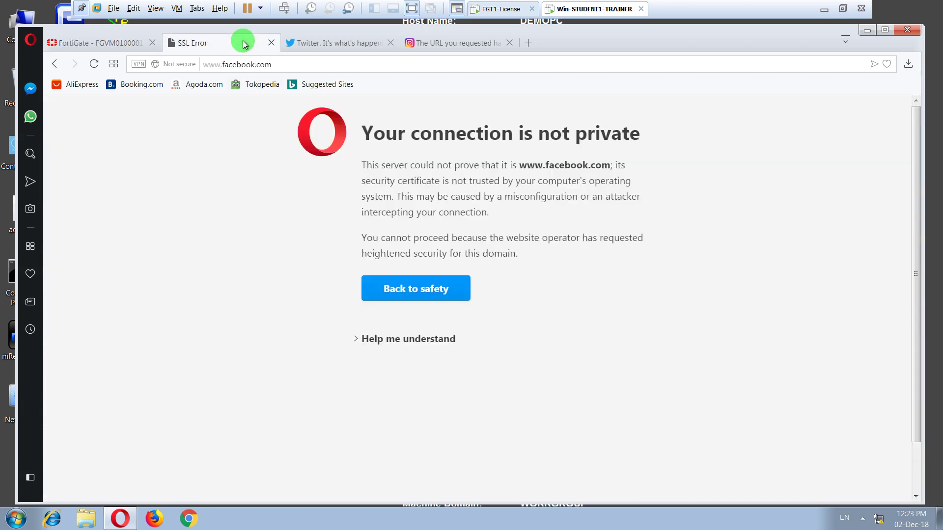
- Confirm Instagram still shows the block page and Twitter's connection is secure
left_click(327, 45)
left_click(437, 47)
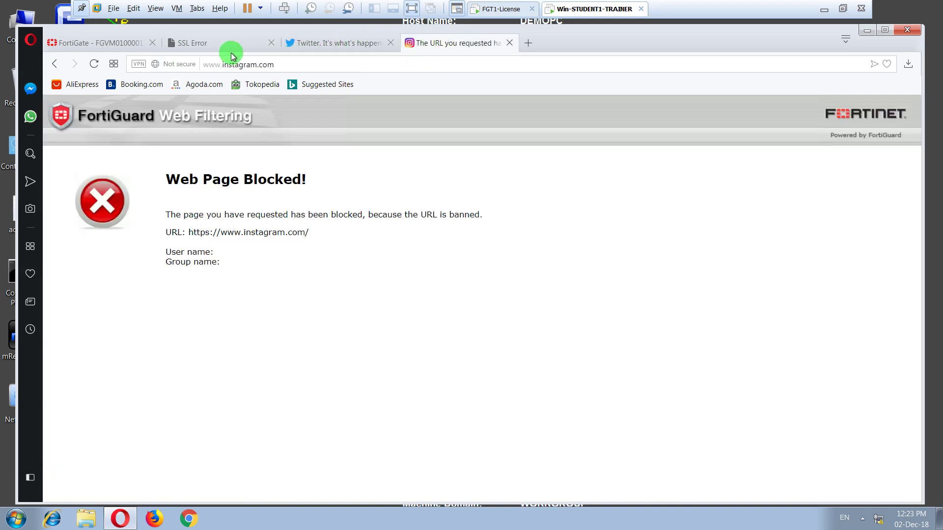
left_click(294, 42)
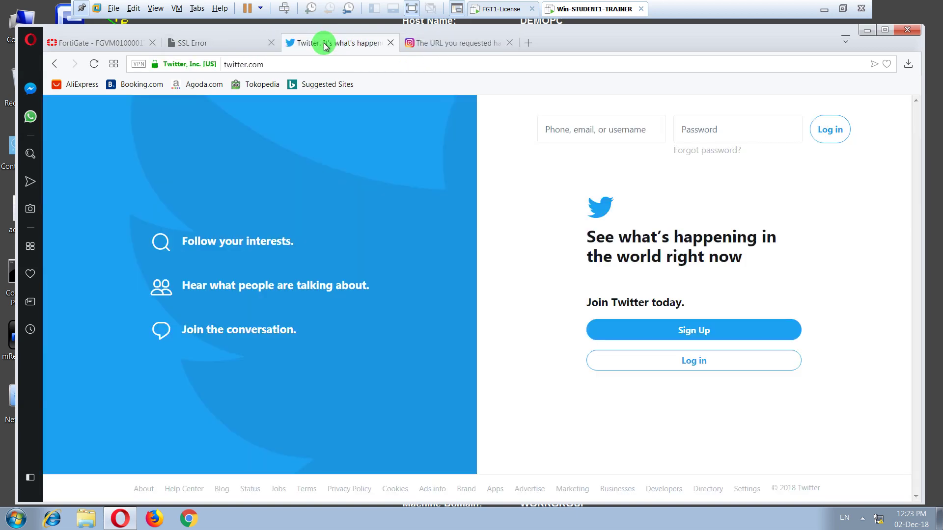
left_click(155, 64)
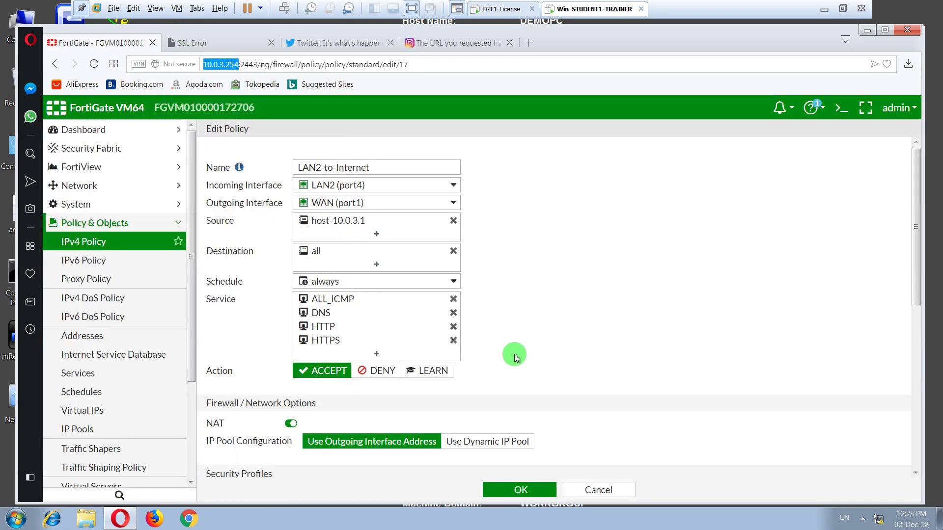
- Enable Web Filter with webfilter-demo-url, log all sessions, and save the LAN2-to-Internet policy
scroll(490, 314, "down", 4)
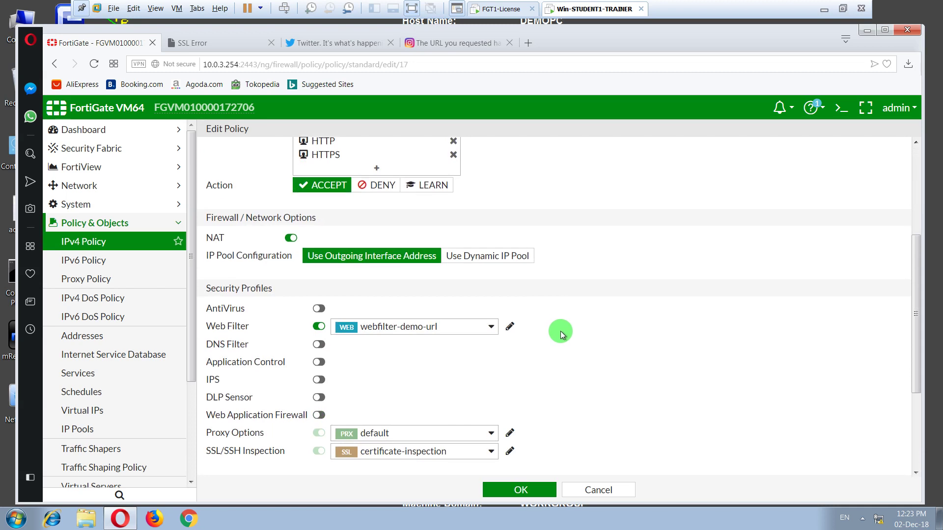
scroll(561, 331, "down", 3)
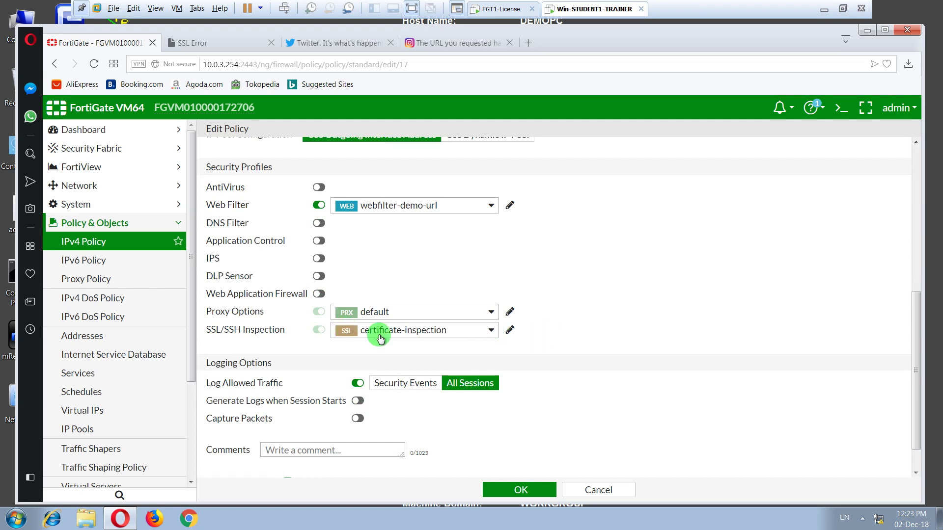
mouse_move(343, 330)
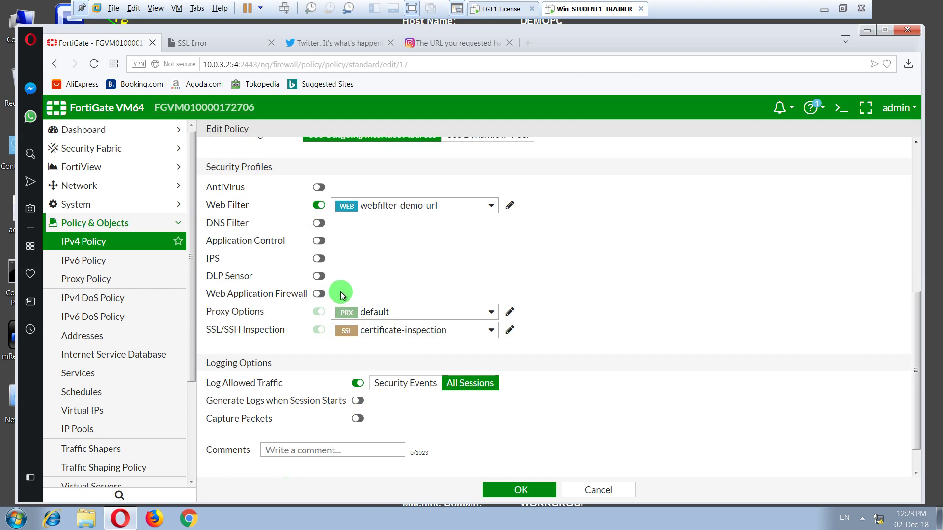
mouse_move(471, 330)
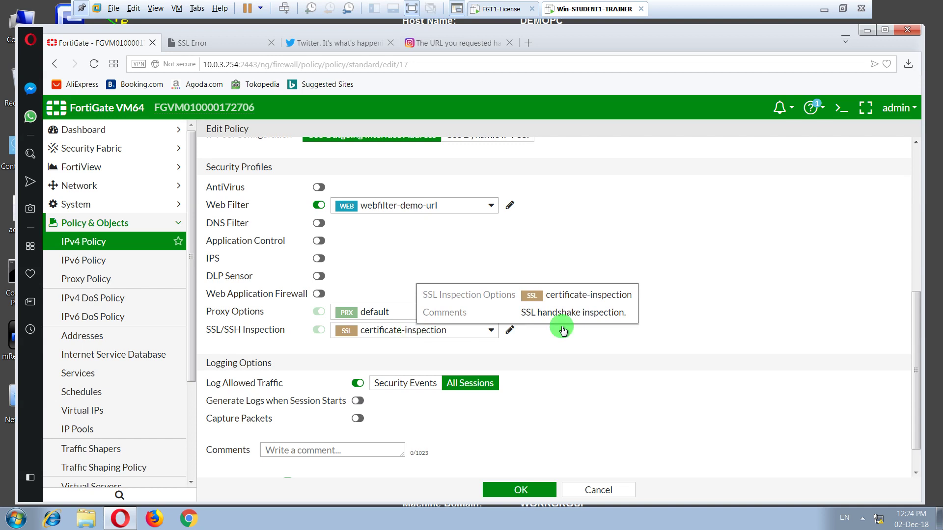
mouse_move(425, 208)
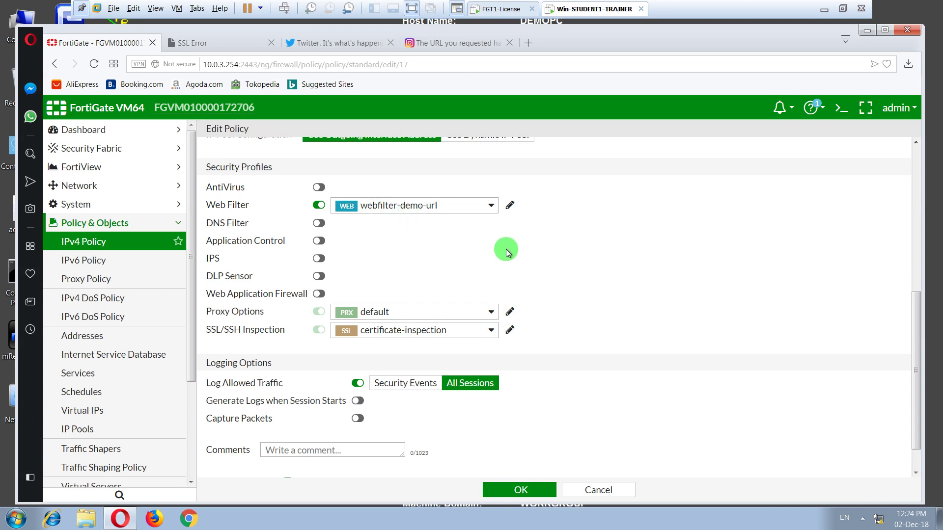
left_click(521, 488)
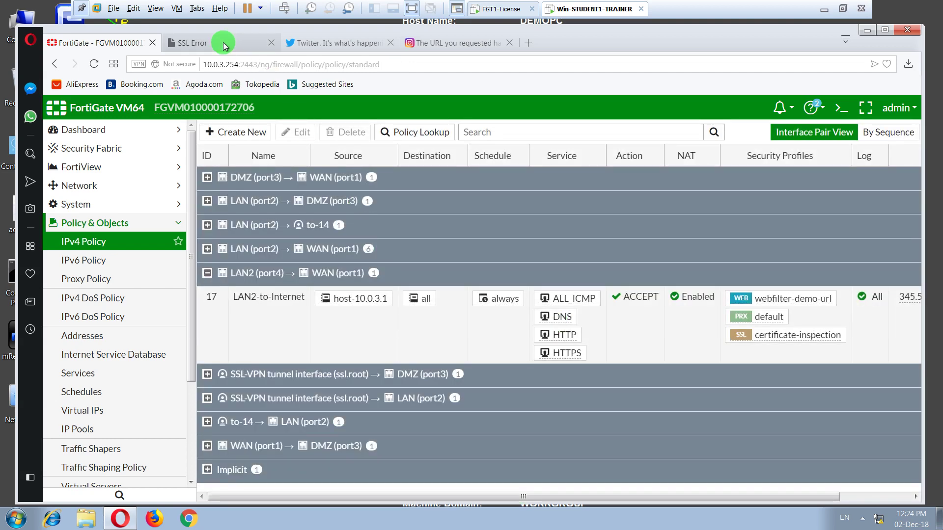
- Reload twitter.com in Opera to test the block
left_click(253, 43)
left_click(325, 47)
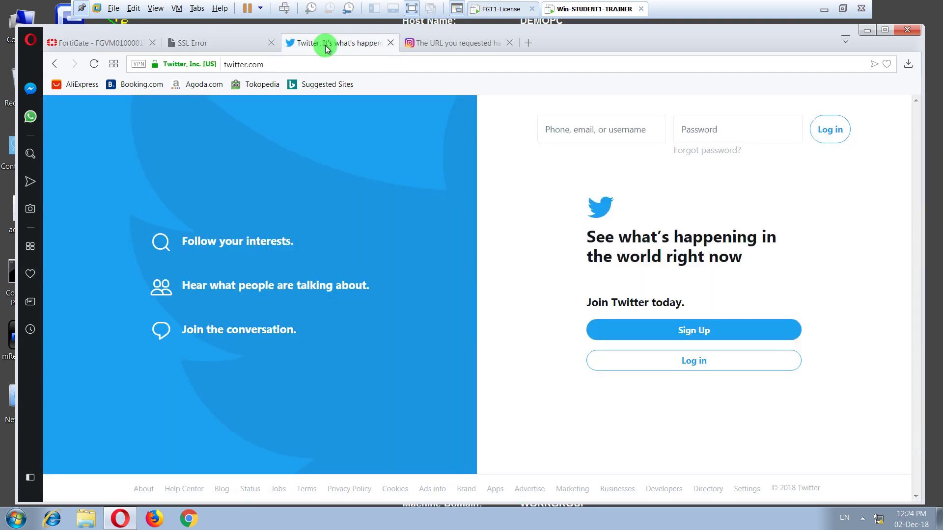
left_click(327, 61)
key("Return")
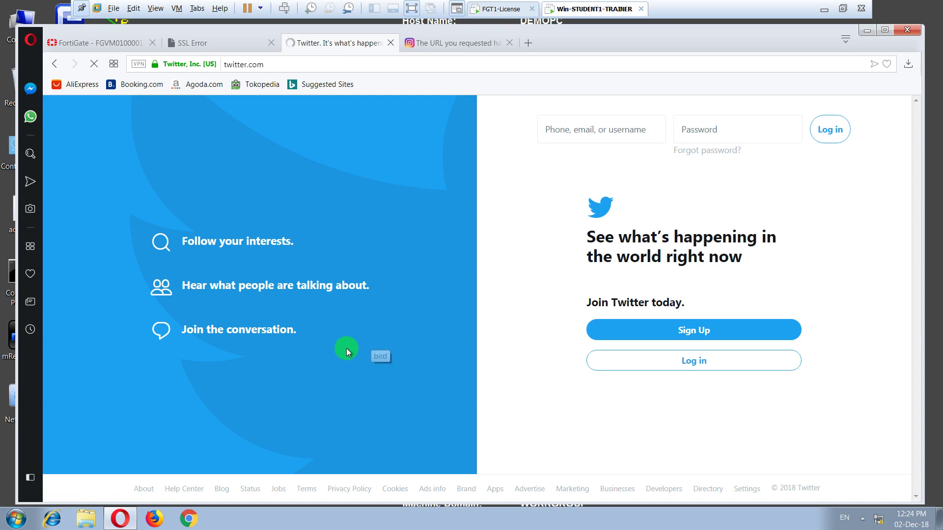
left_click(188, 518)
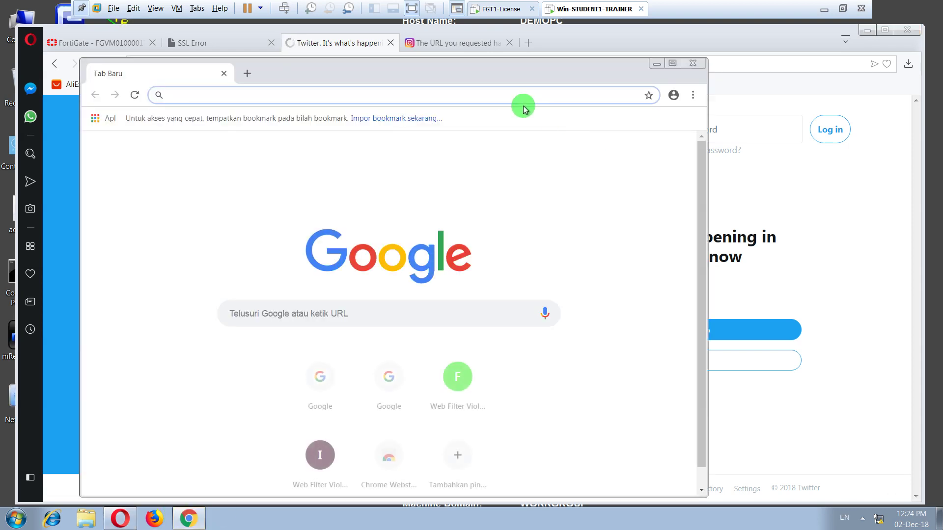
left_click_drag(481, 78, 688, 110)
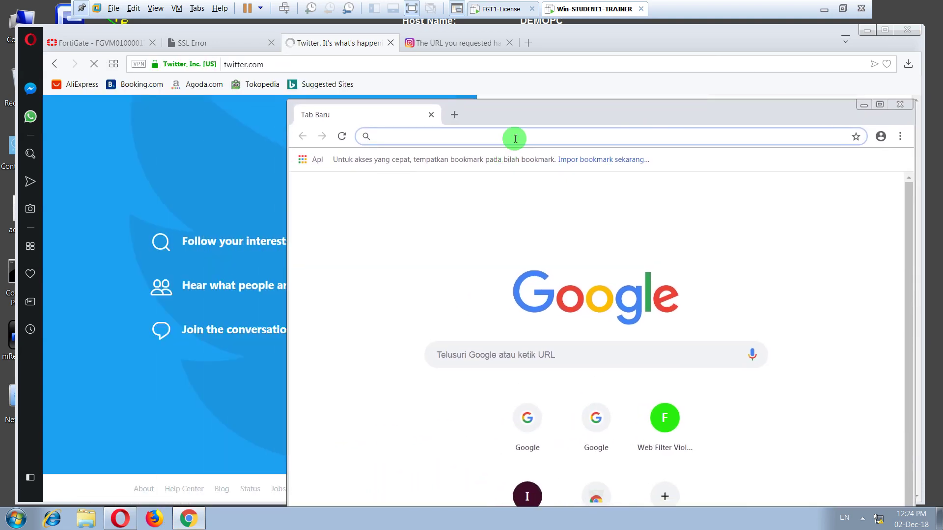
type("www.twitter.com")
key("Return")
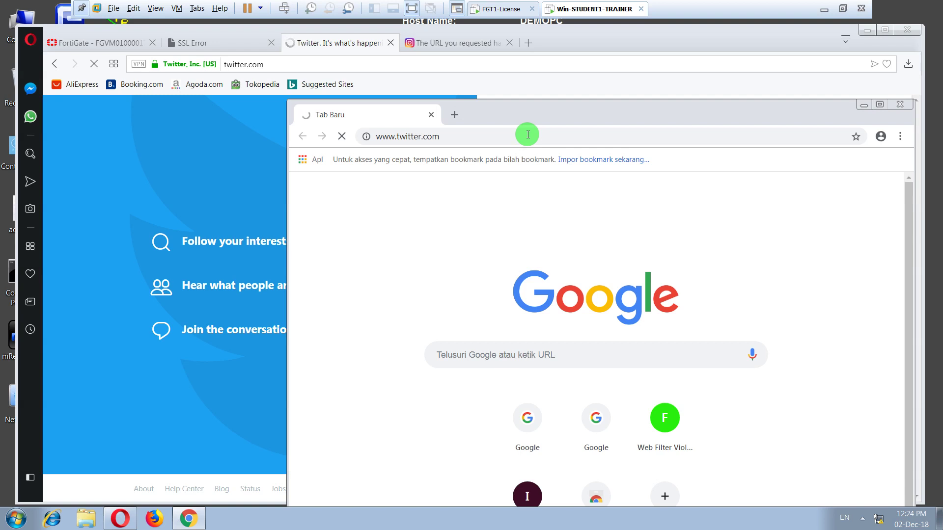
left_click_drag(518, 105, 563, 59)
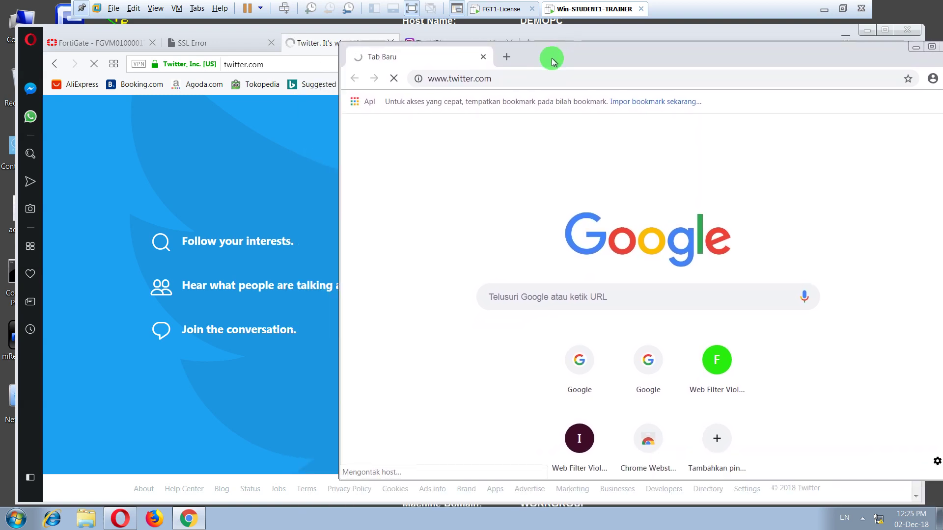
left_click(506, 56)
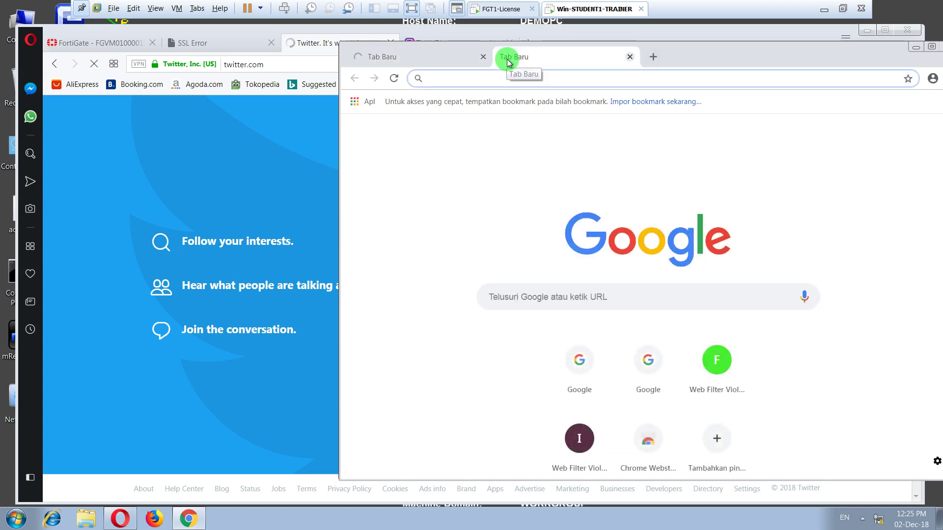
type("www.facebook.com")
key("Return")
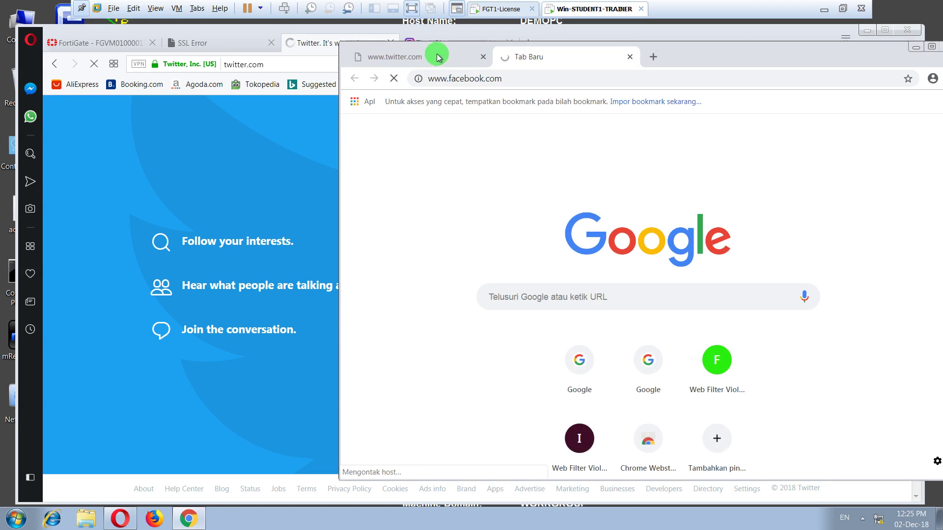
left_click(456, 57)
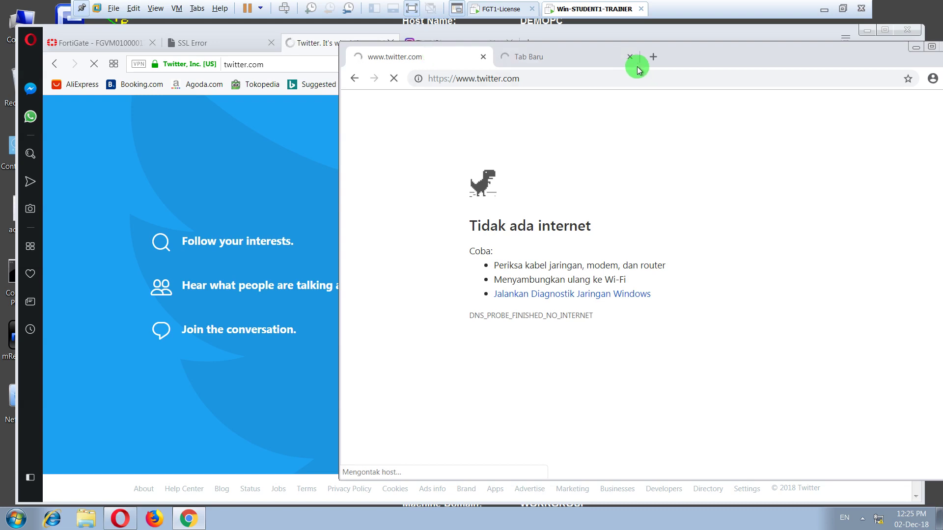
left_click(654, 57)
type("detik.com")
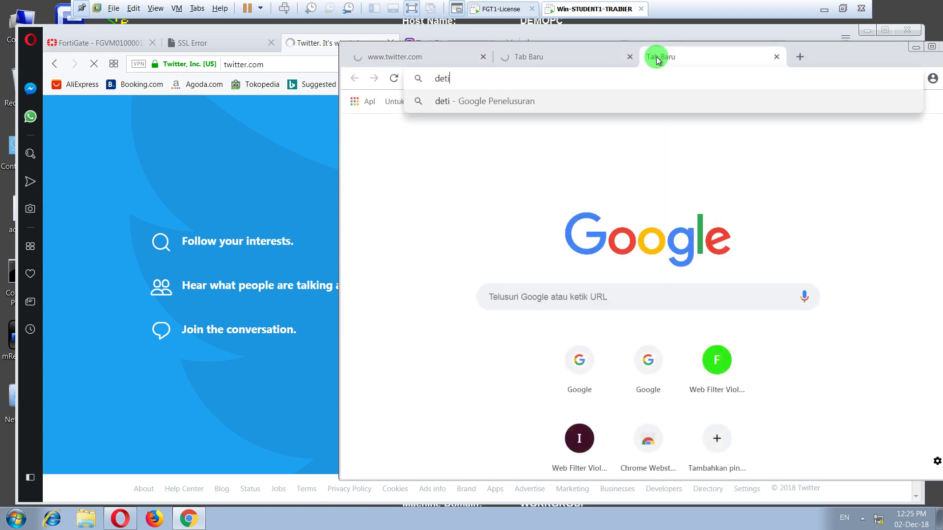
key("Return")
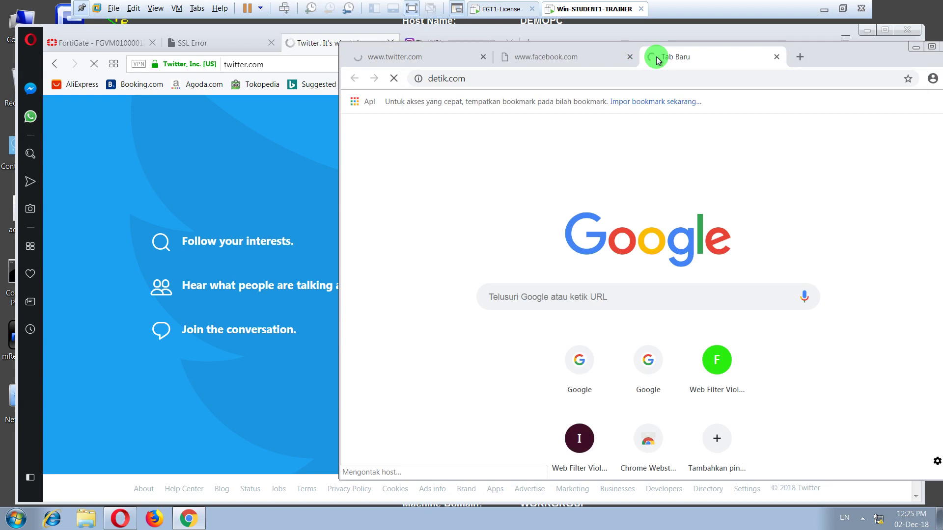
left_click(877, 519)
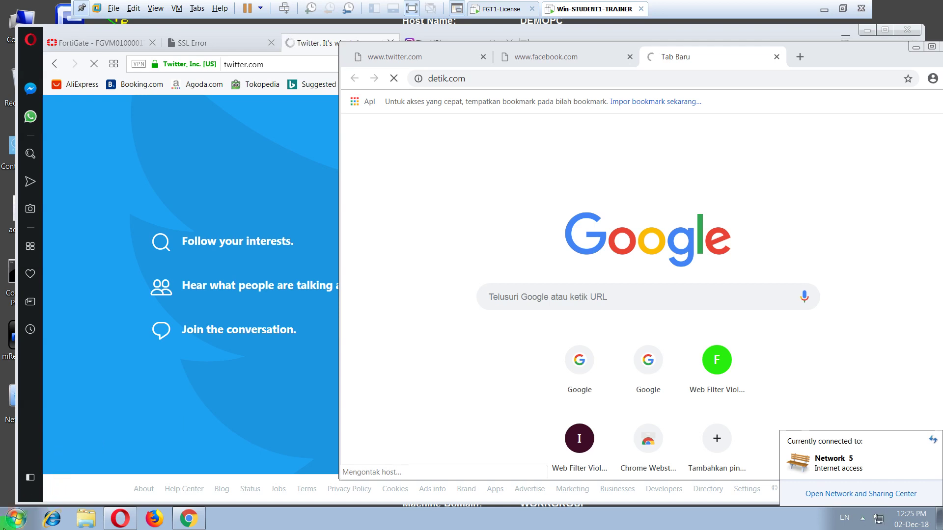
left_click(12, 525)
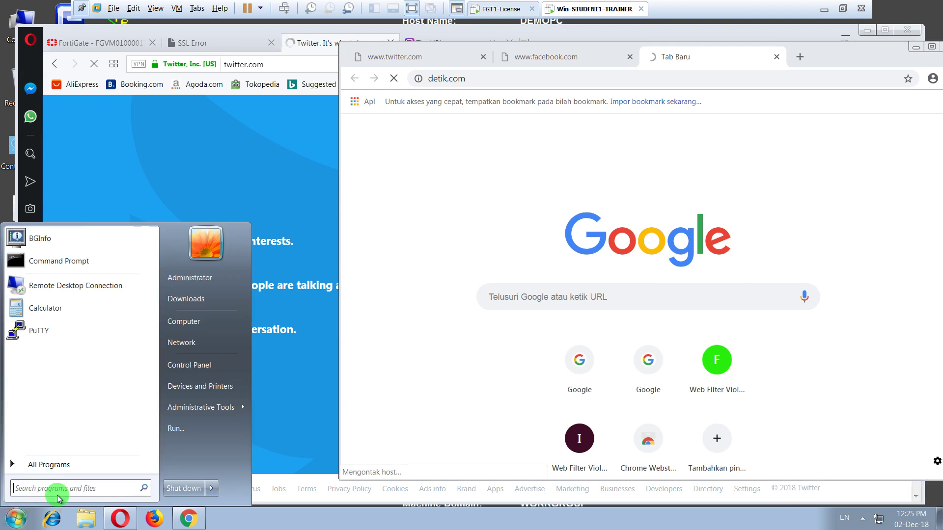
- Run 'ping 8.8.8.8 -t' in a new Command Prompt
type("cmd")
key("Return")
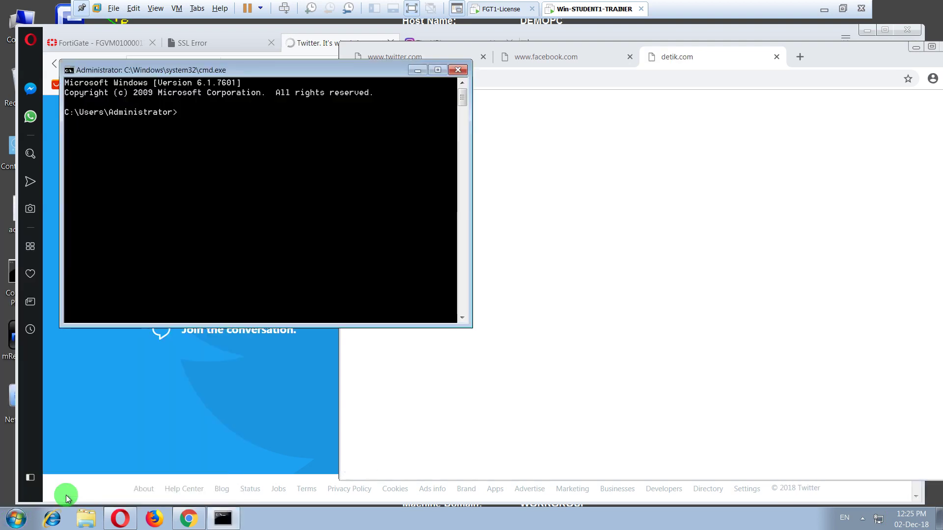
type("ping 8.8.8.8 -t")
key("Return")
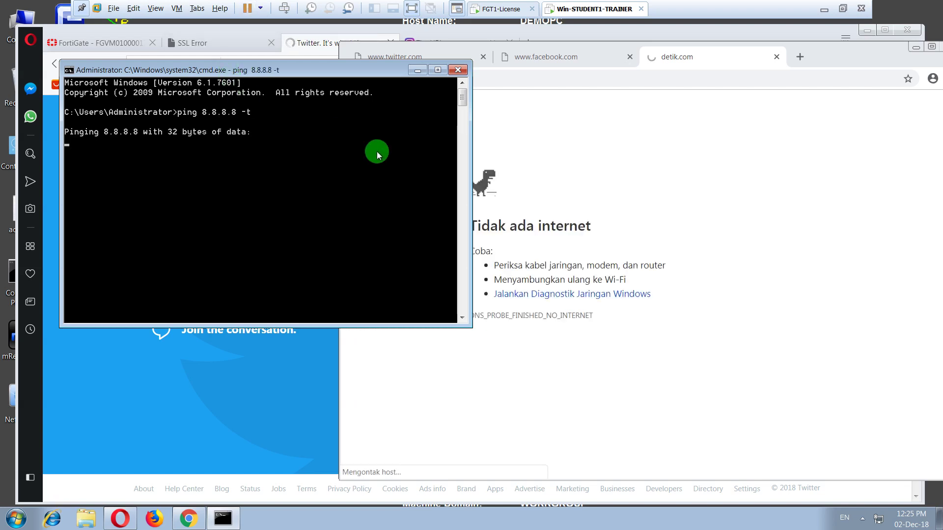
- Bring Chrome forward, check the hidden tray icons, and return to the virtual machine window
left_click(674, 224)
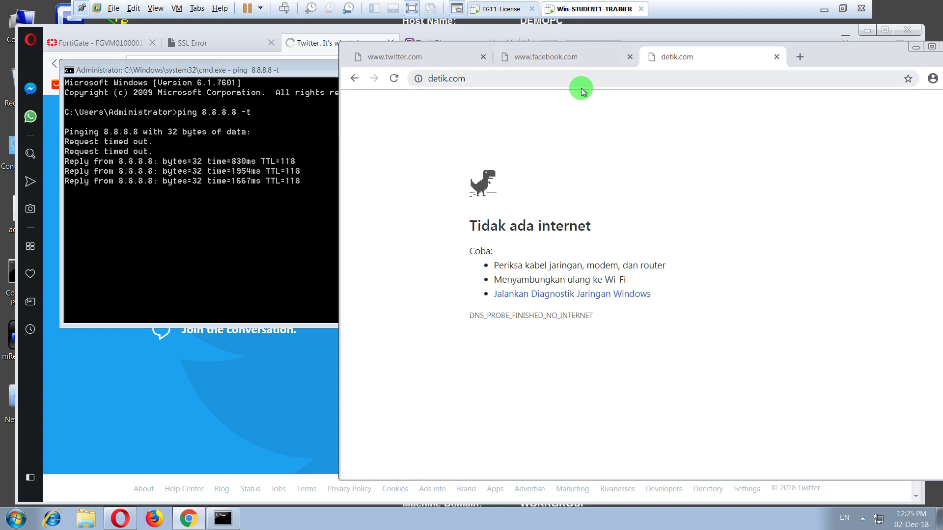
left_click(818, 10)
left_click(820, 521)
left_click(820, 523)
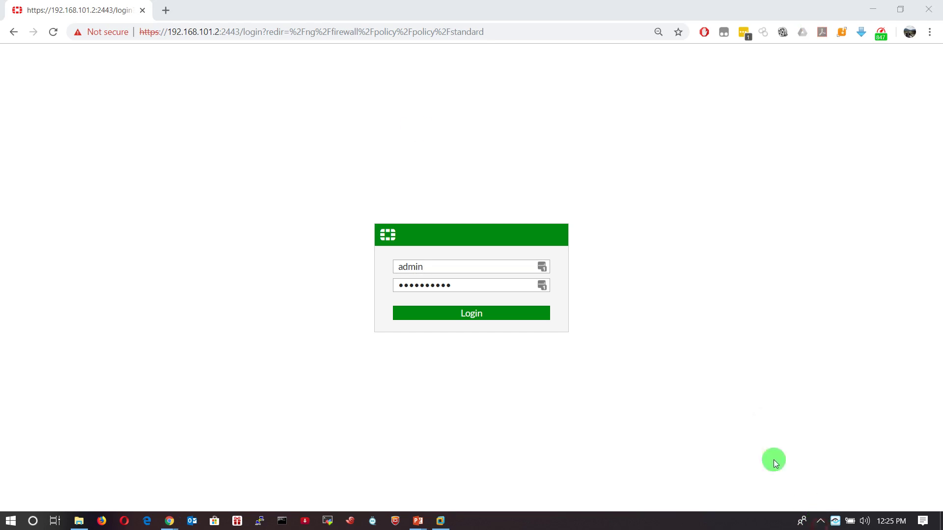
left_click(882, 7)
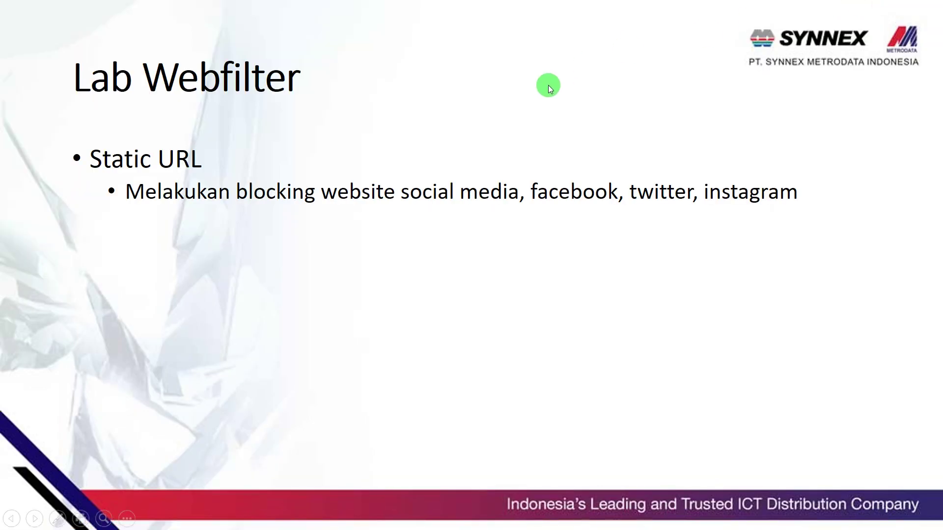
key("alt+Tab")
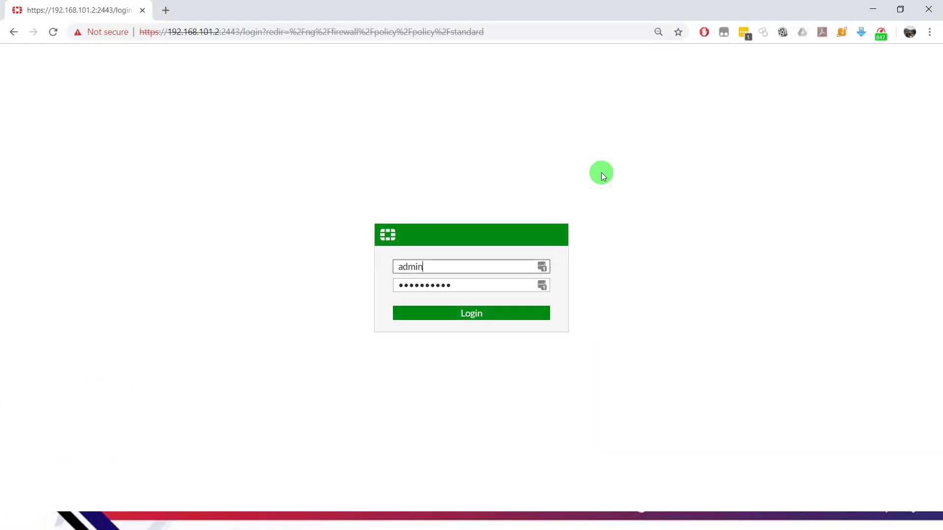
key("alt+Tab")
key("alt+Tab")
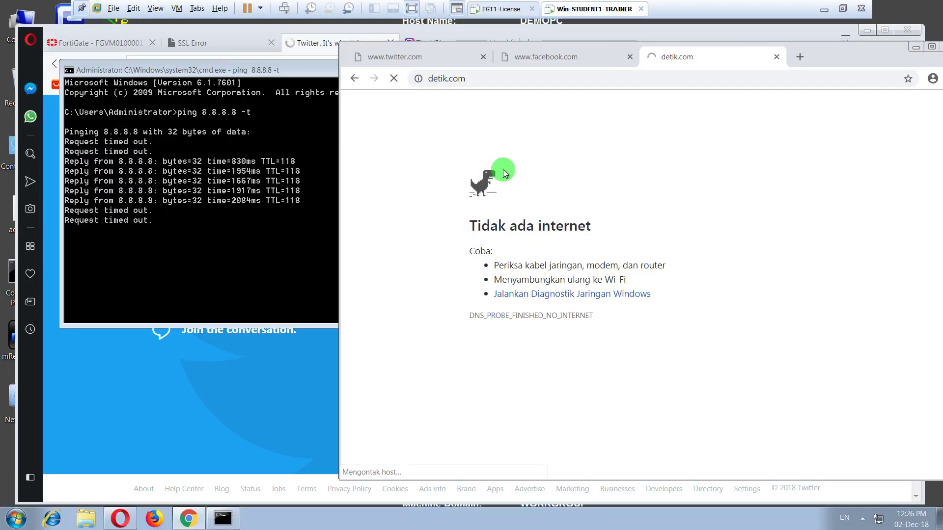
left_click(512, 79)
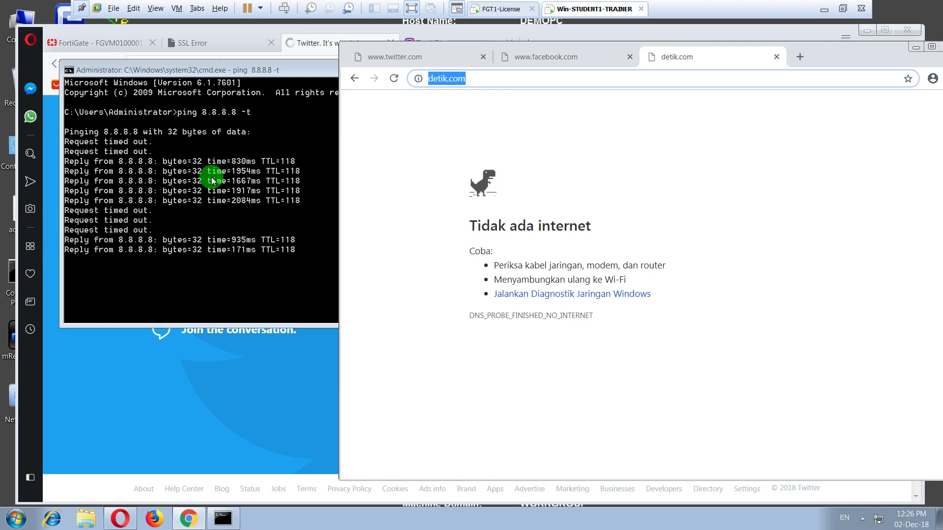
left_click(665, 79)
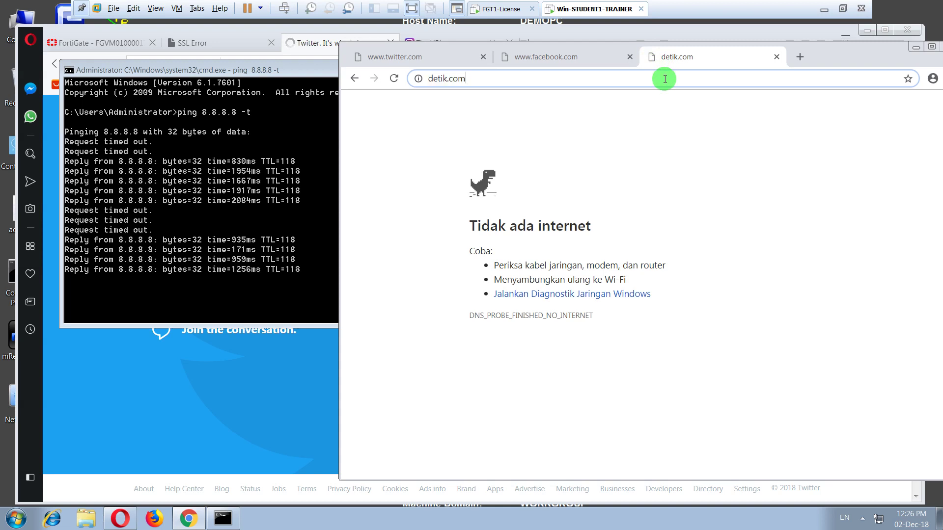
key("ctrl+a")
type("detik.com")
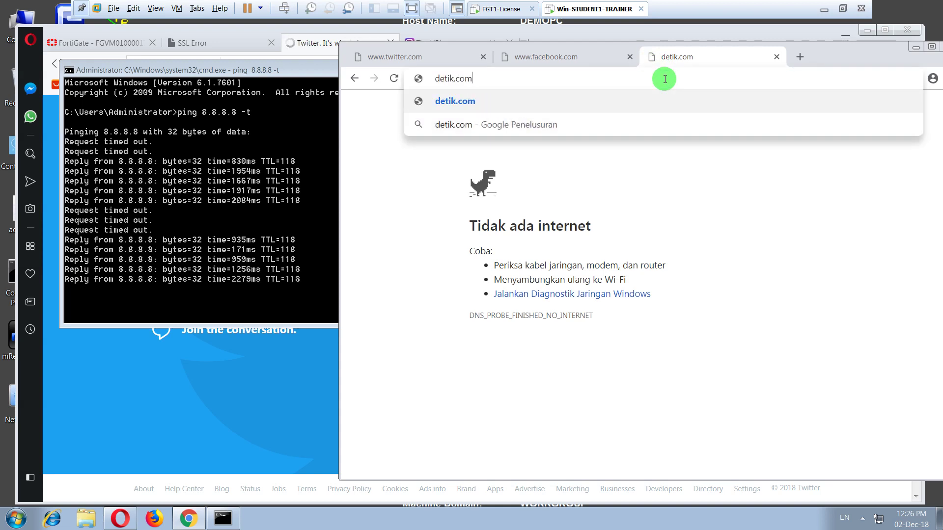
key("Return")
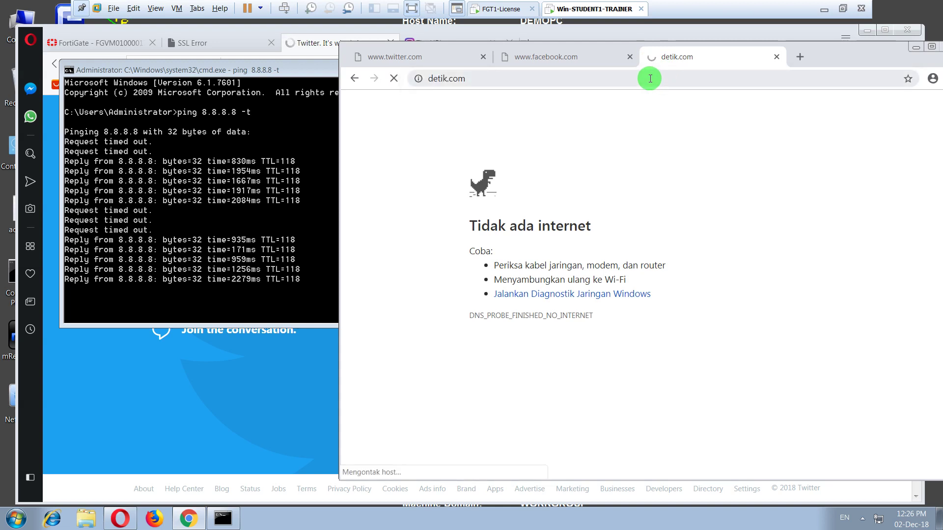
left_click(597, 57)
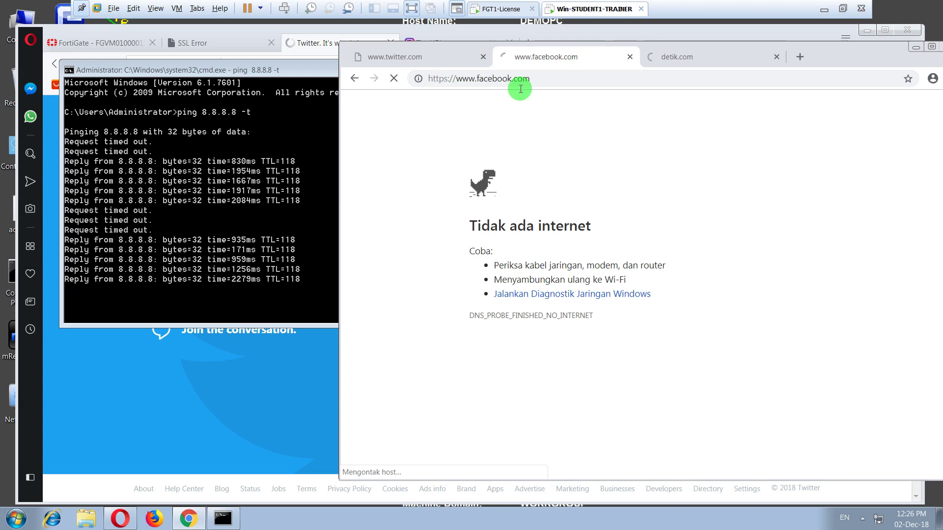
left_click(563, 81)
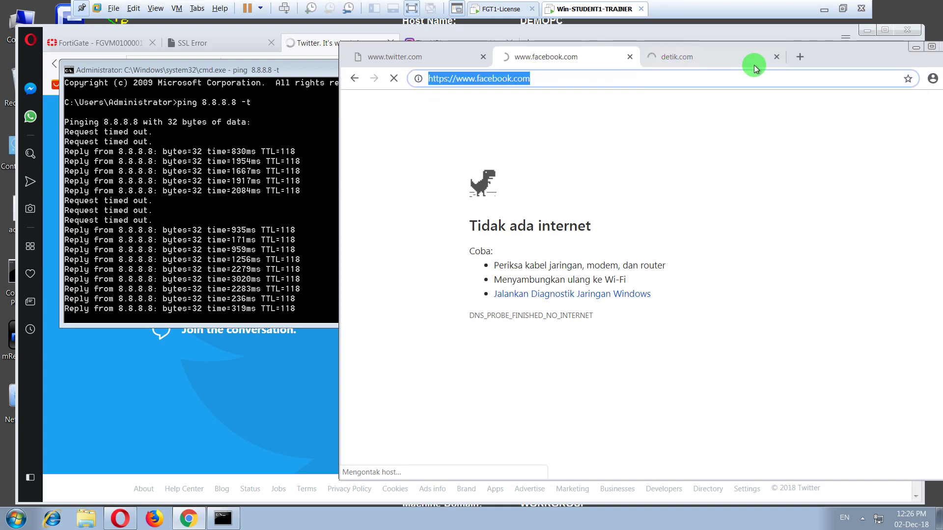
left_click(799, 56)
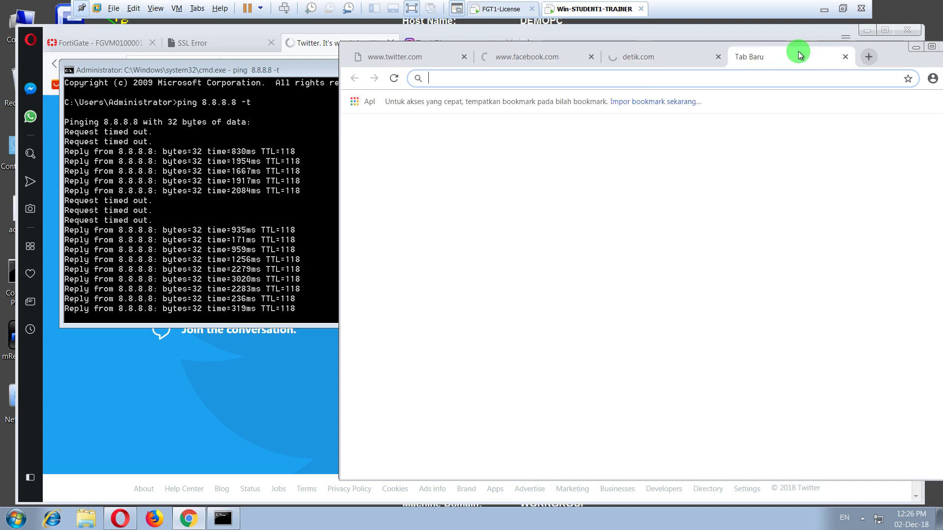
type("202.14")
key("BackSpace")
key("BackSpace")
key("BackSpace")
key("BackSpace")
key("BackSpace")
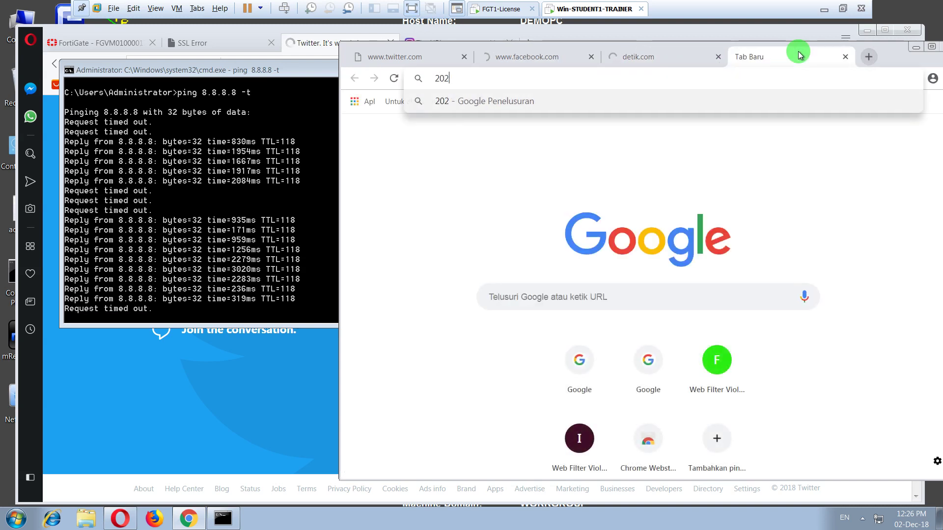
key("BackSpace")
type("www")
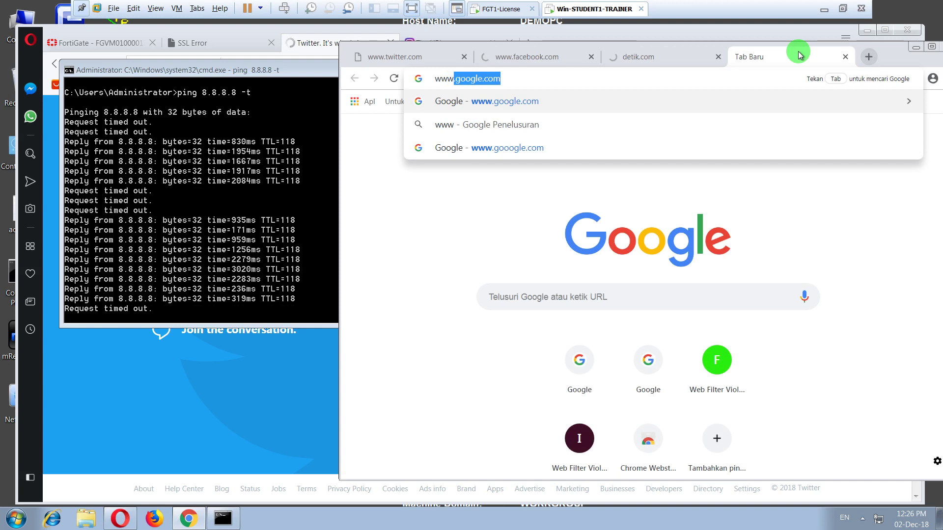
type(".yahoo.com")
key("Return")
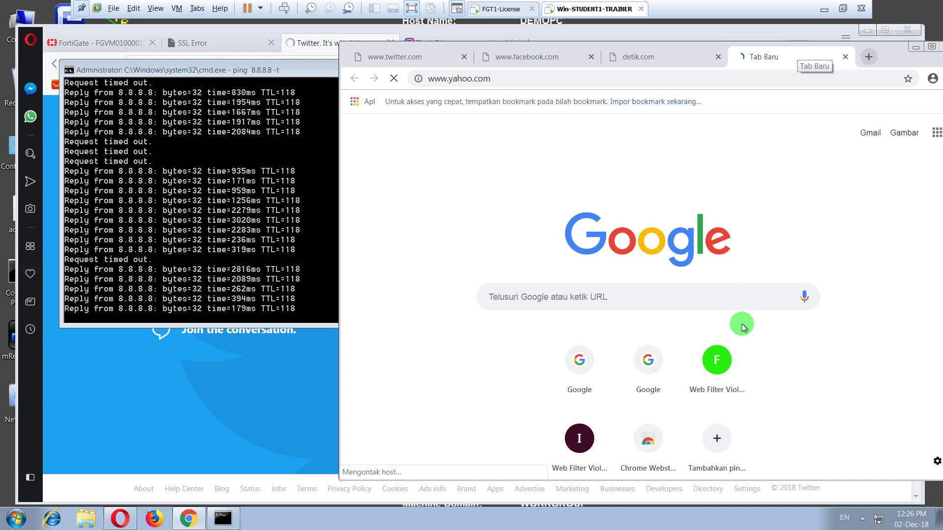
- Pause the screen recorder from the system tray and restore the lab VM window
left_click(824, 9)
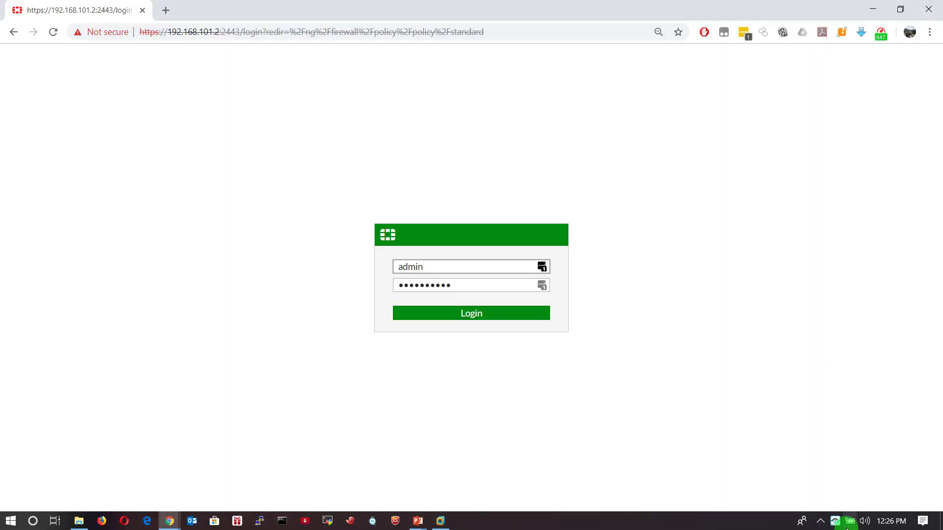
left_click(820, 521)
right_click(857, 475)
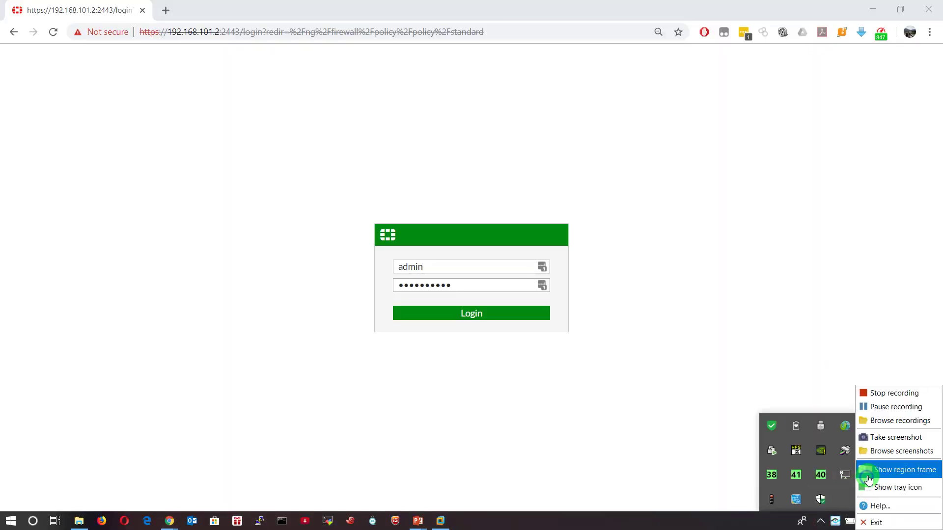
left_click(875, 406)
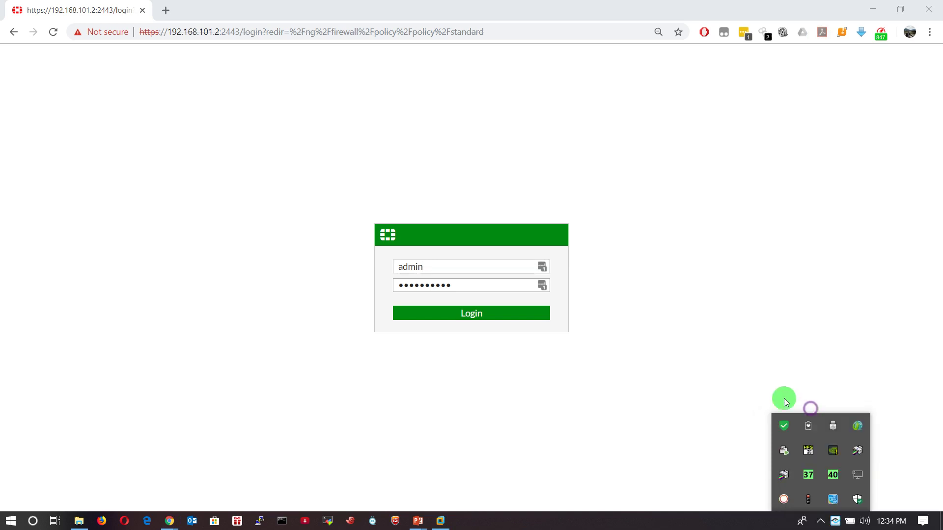
left_click(442, 520)
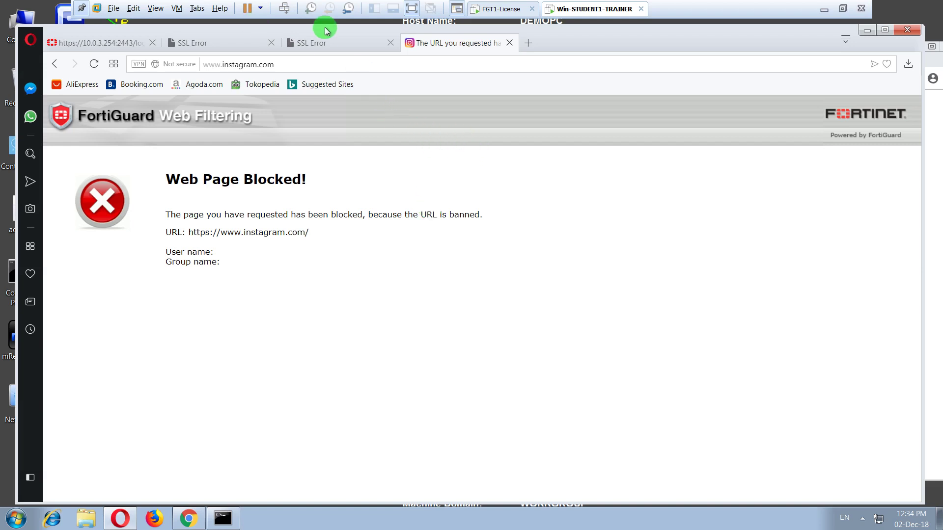
- Review the facebook and twitter error pages and reload instagram.com to recheck its block
left_click(234, 42)
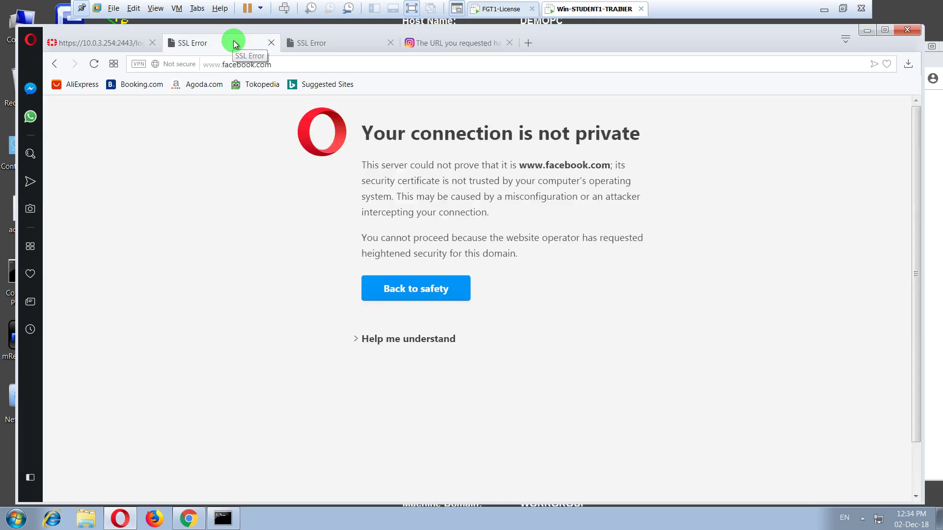
left_click(311, 44)
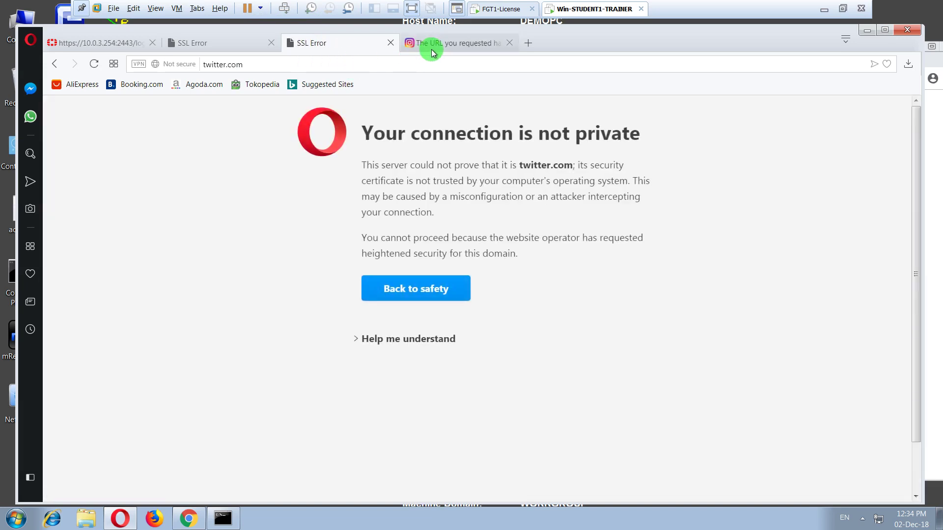
left_click(428, 45)
left_click(405, 58)
key("Return")
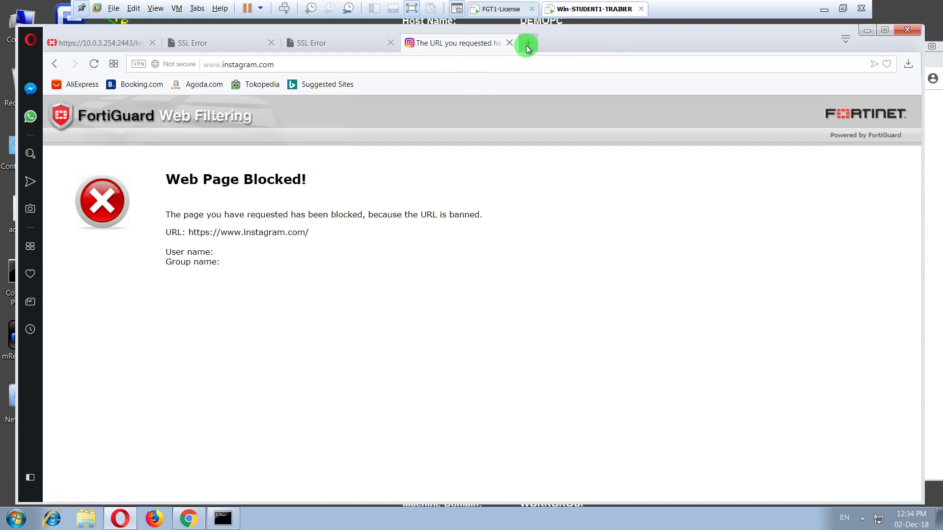
left_click(527, 45)
type("www.")
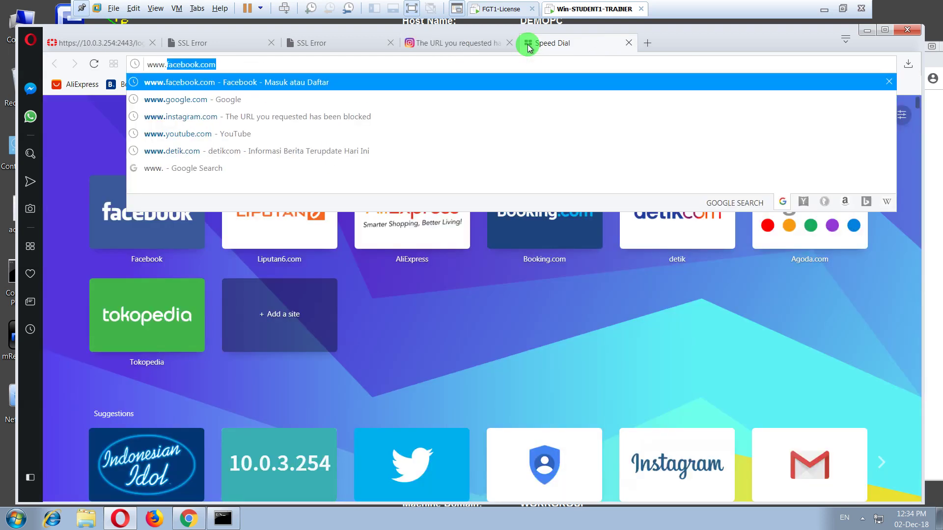
type("youtube.c")
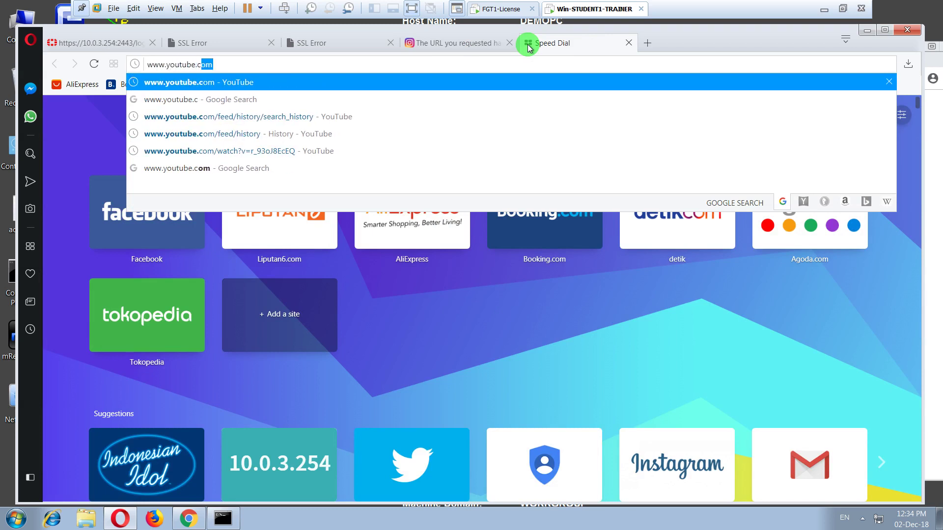
key("Return")
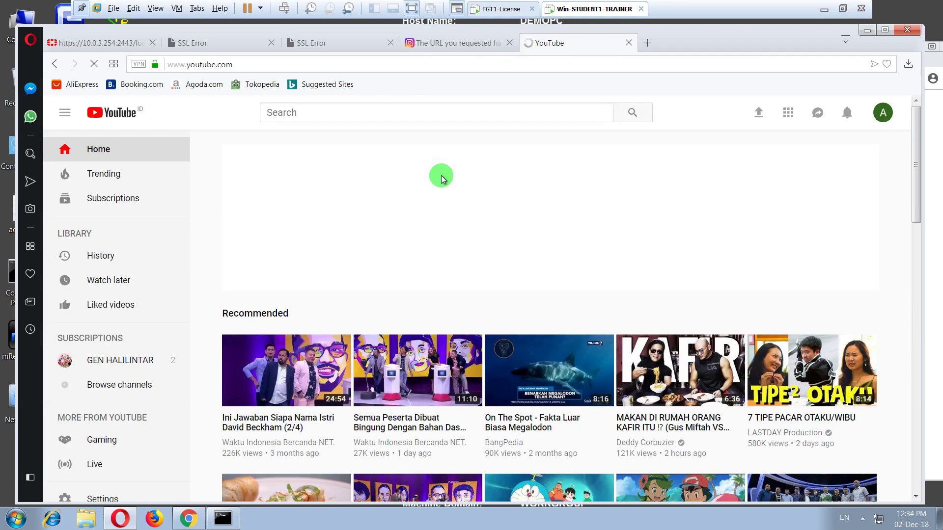
left_click(123, 45)
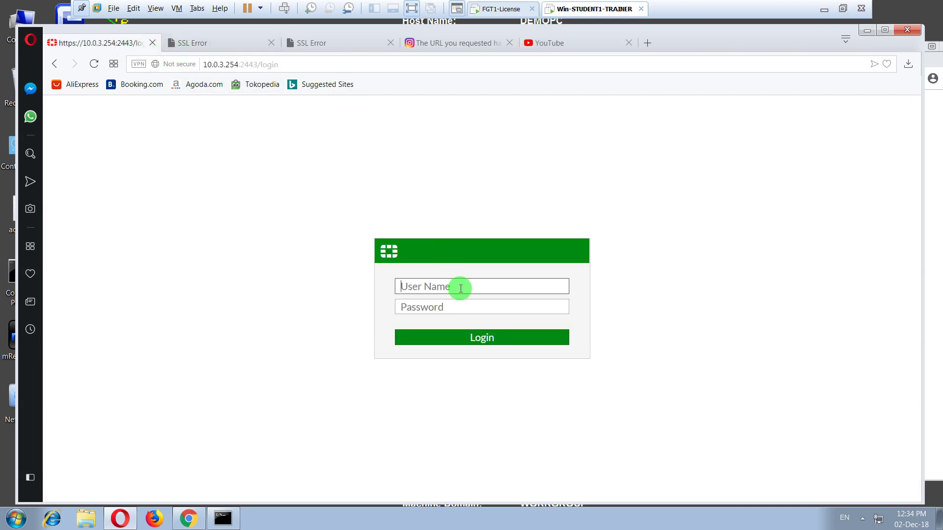
- Sign in to FortiGate with the admin username and the account password
type("admin")
key("Tab")
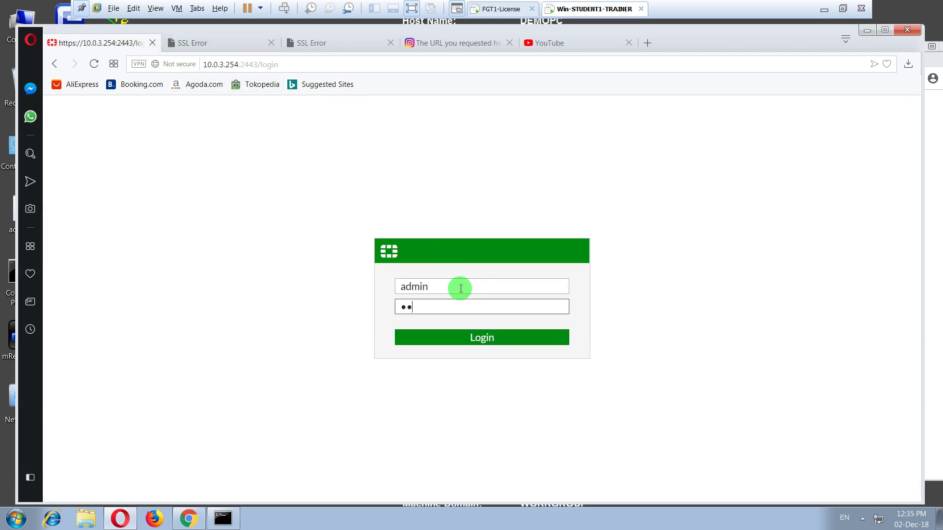
type("Fortinet1!")
key("Return")
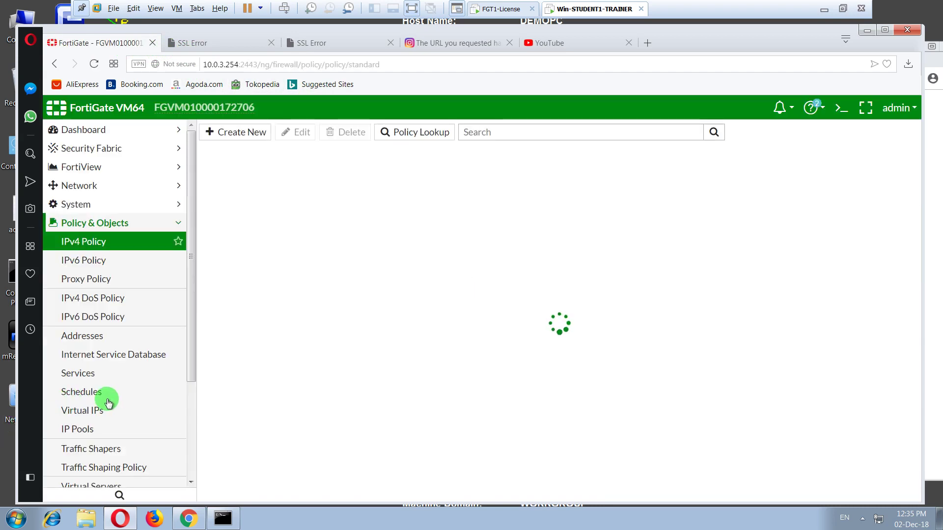
- Open the Web Filter log under Log & Report
scroll(103, 417, "down", 3)
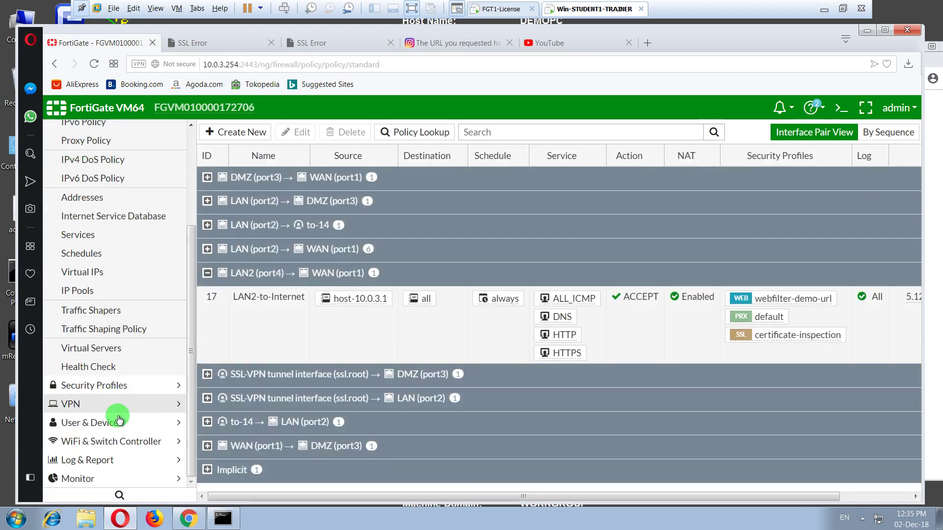
left_click(109, 460)
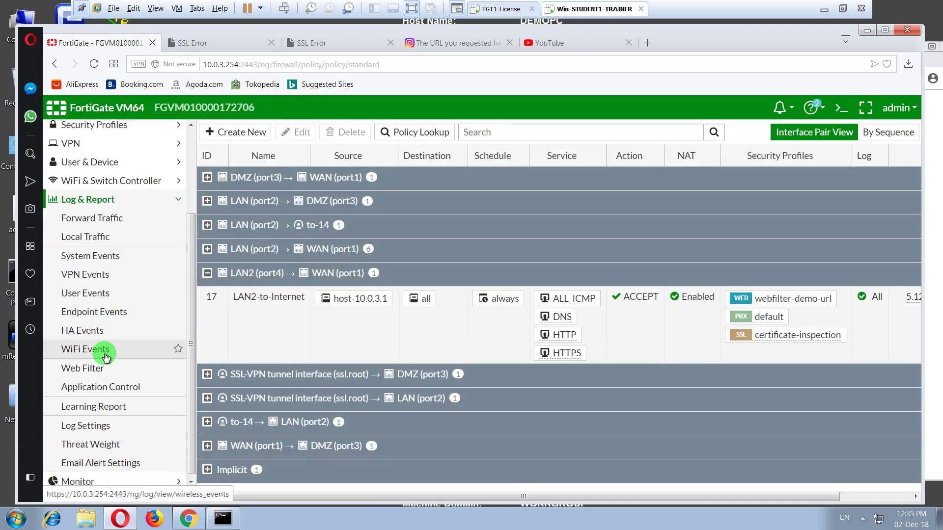
left_click(98, 368)
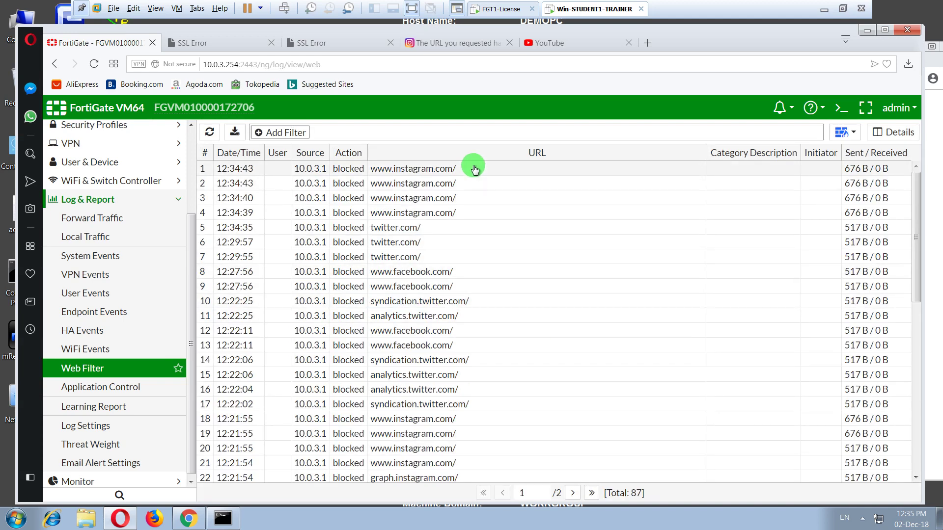
left_click(474, 169)
left_click(355, 230)
left_click(357, 272)
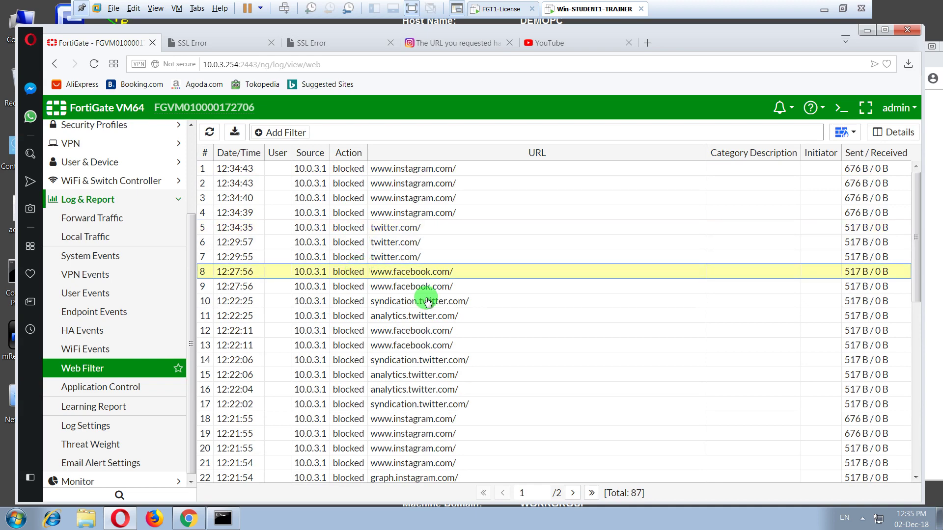
scroll(497, 322, "down", 3)
scroll(498, 319, "up", 6)
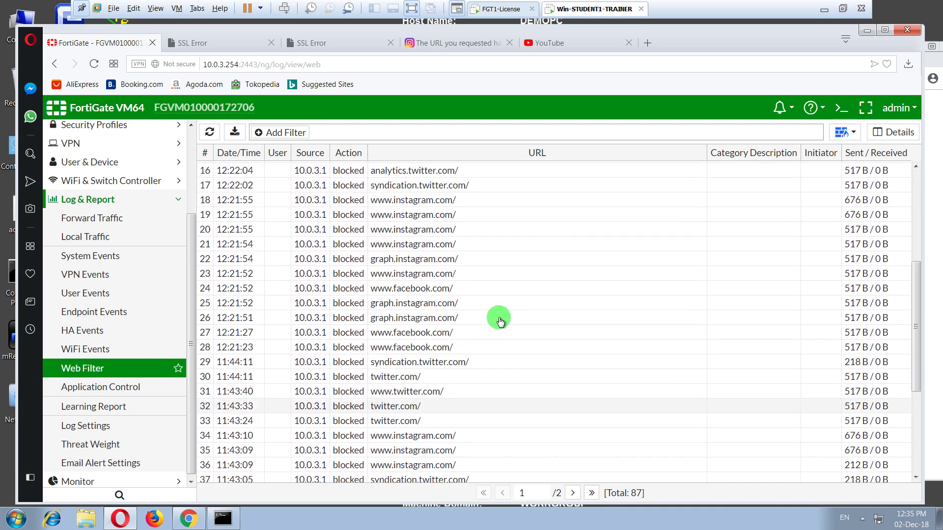
left_click(209, 132)
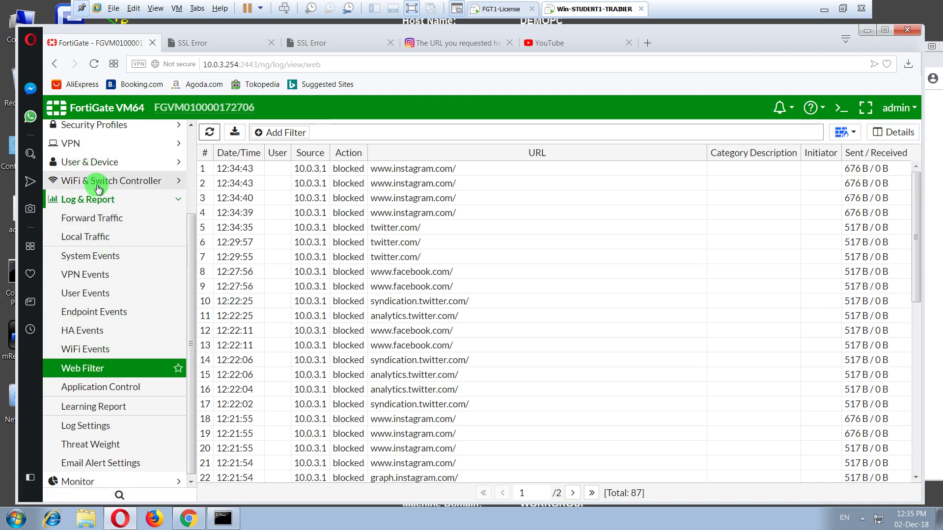
scroll(100, 243, "up", 3)
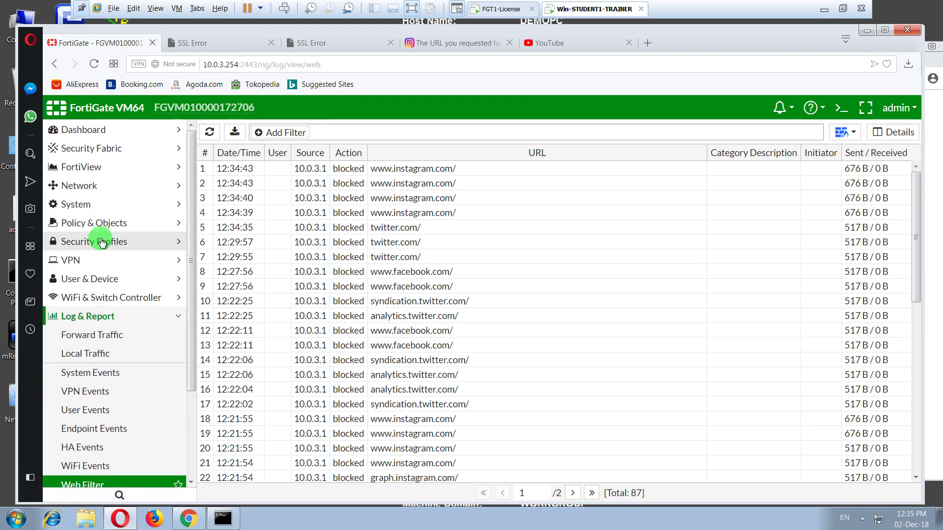
- Display the webfilter-demo-url profile's static URL filter entries for facebook, twitter and instagram
left_click(101, 243)
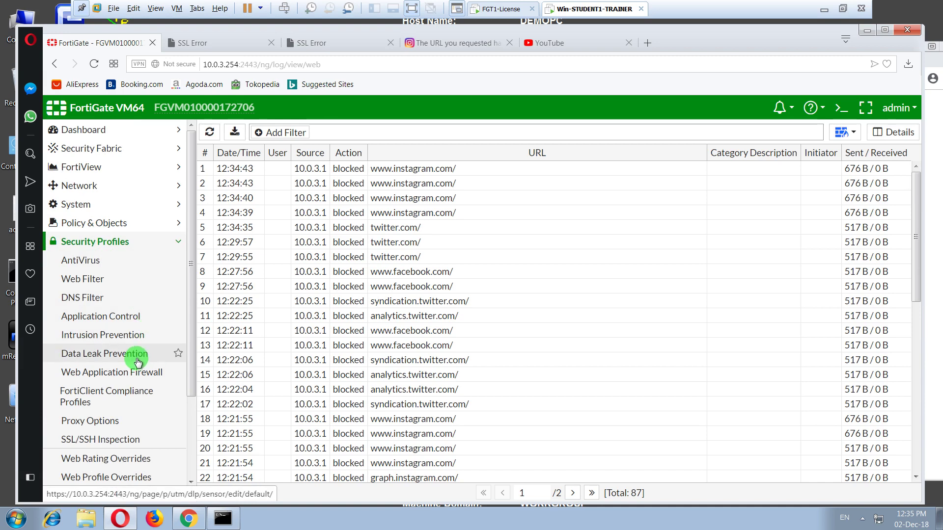
left_click(106, 283)
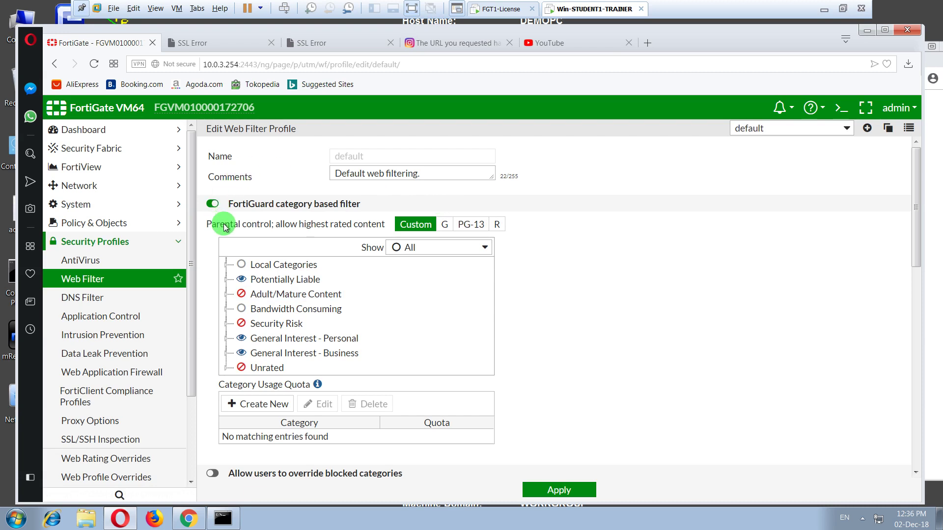
left_click(748, 129)
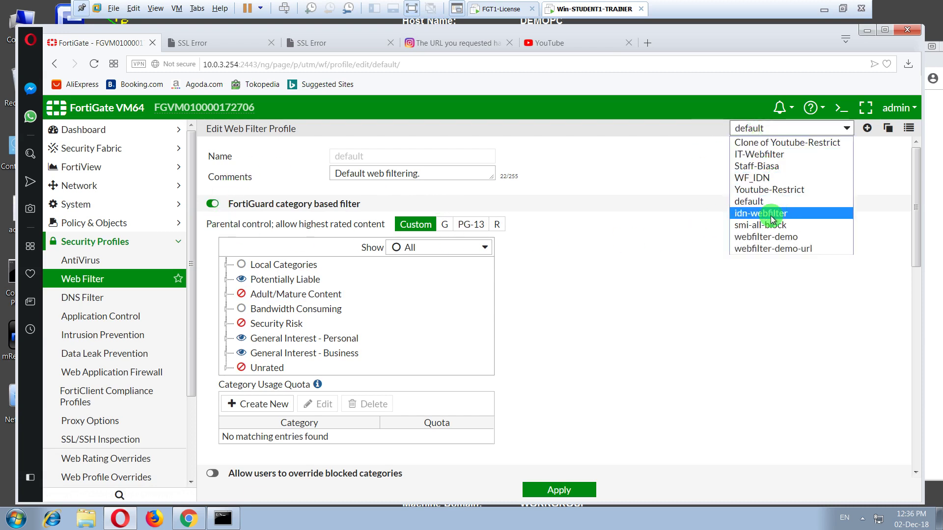
left_click(776, 248)
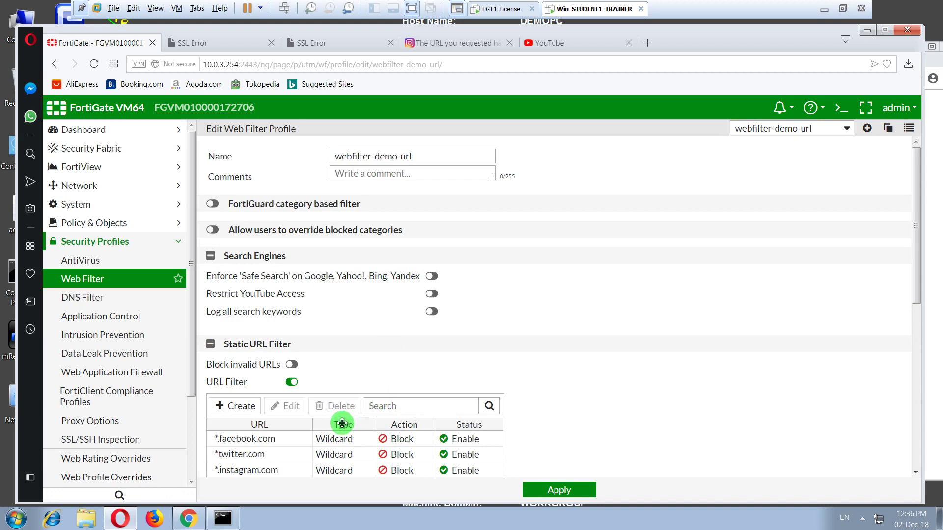
scroll(342, 423, "down", 3)
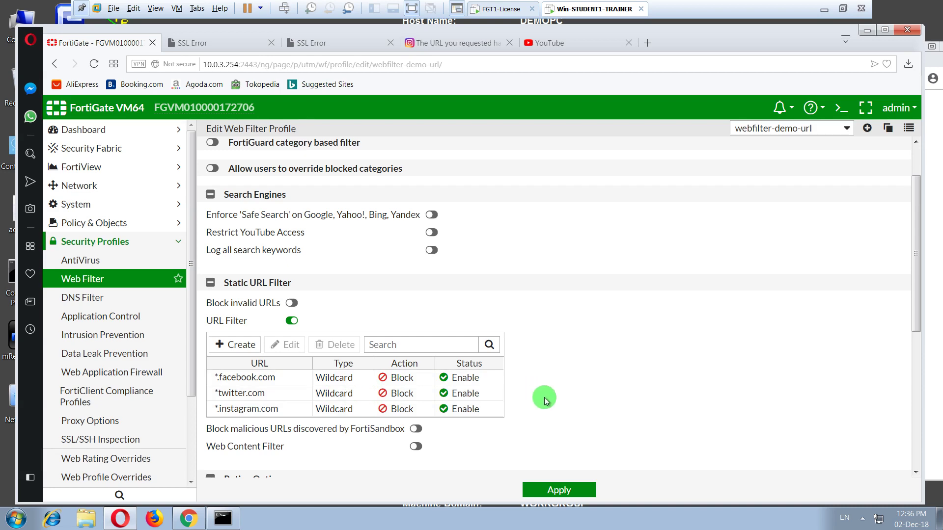
left_click(824, 9)
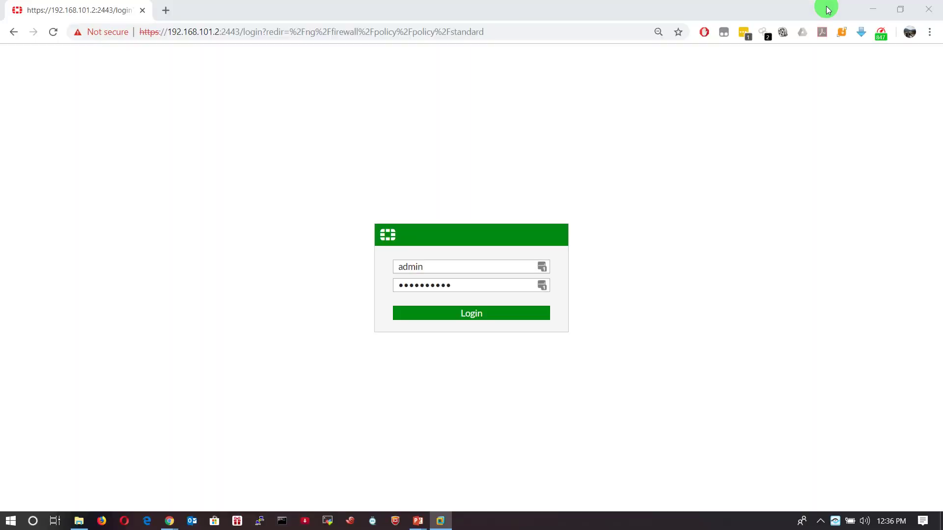